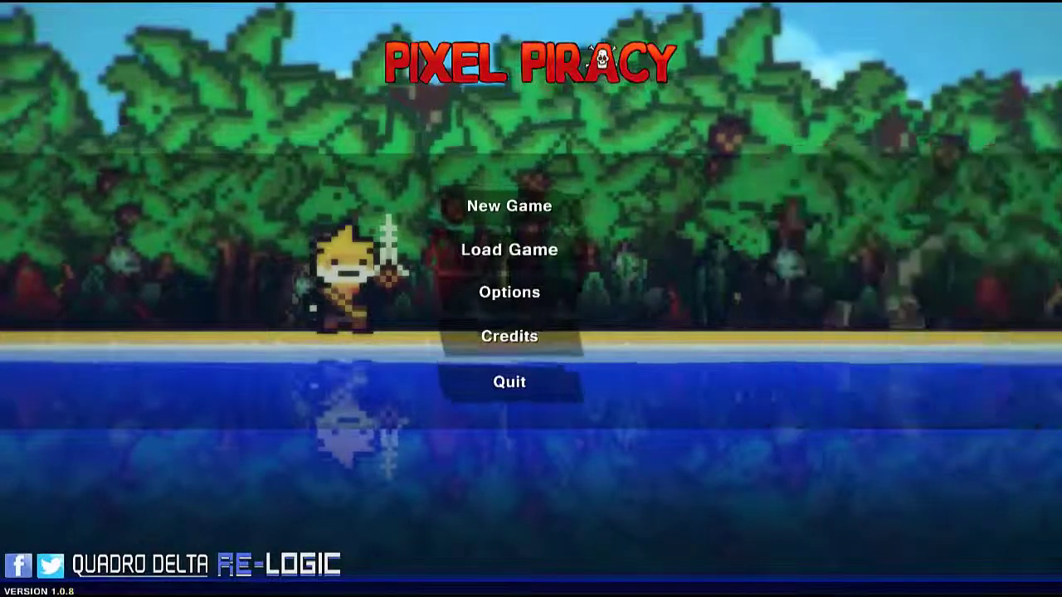
# Open the saved-game list from the main menu to find Dayton's save.
pyautogui.press('Return')
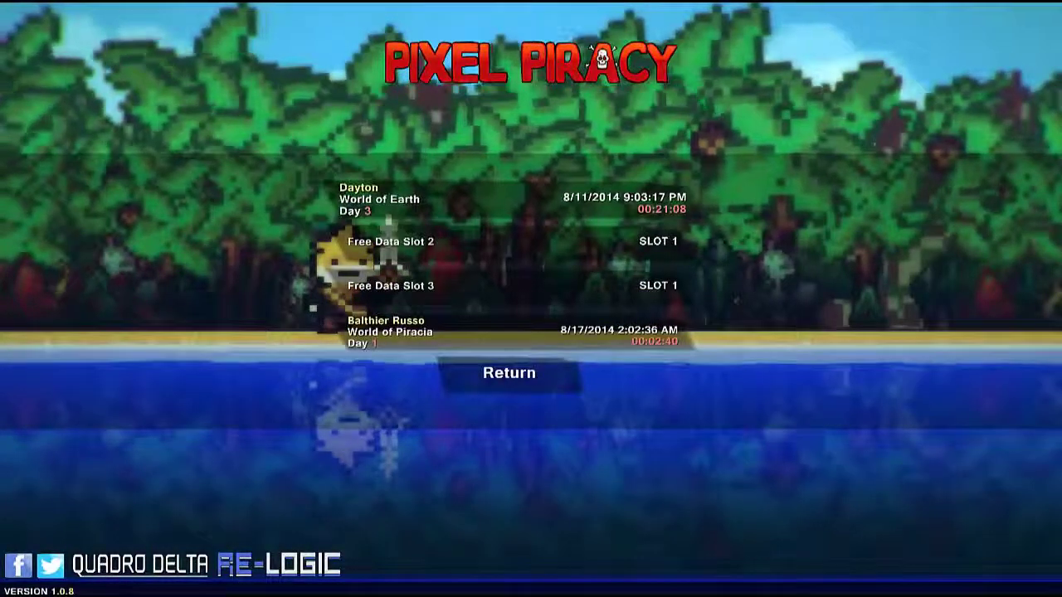
# Load the Dayton save and teach Dayton Treasure Coins from his Give Passive panel.
pyautogui.press('Return')
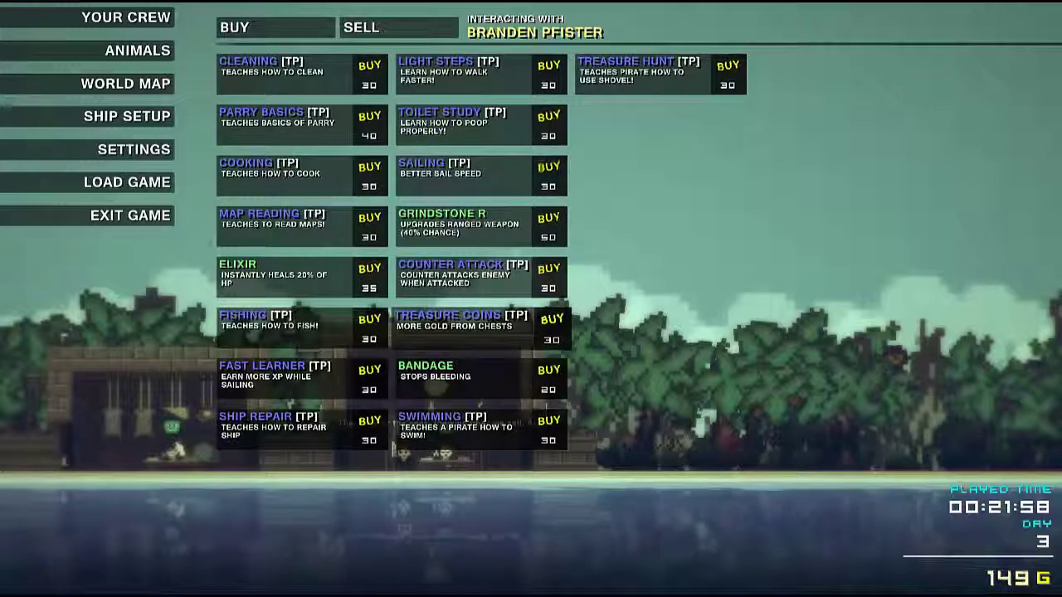
pyautogui.click(124, 21)
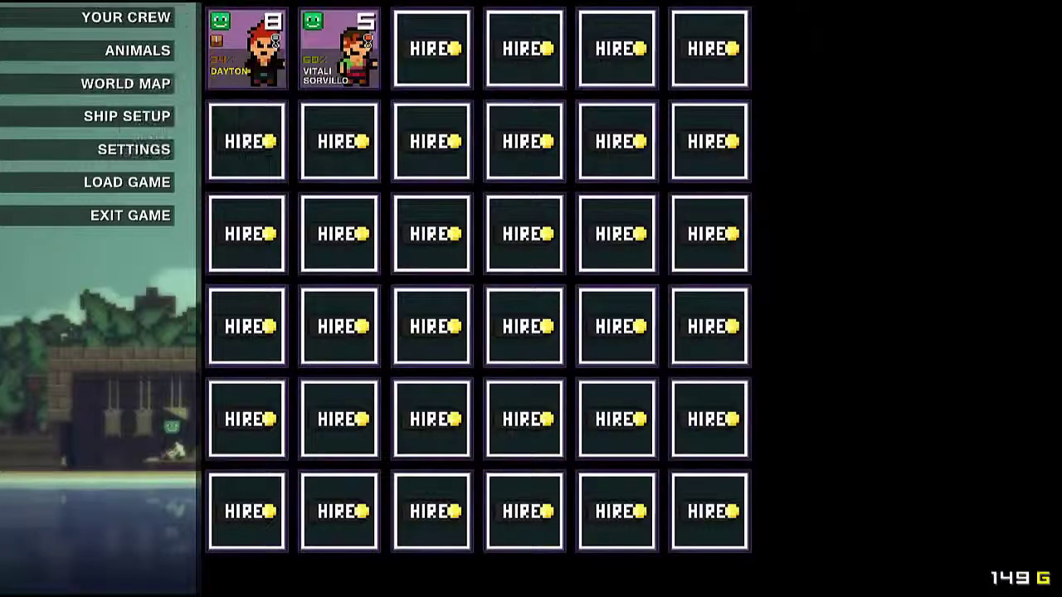
pyautogui.click(246, 48)
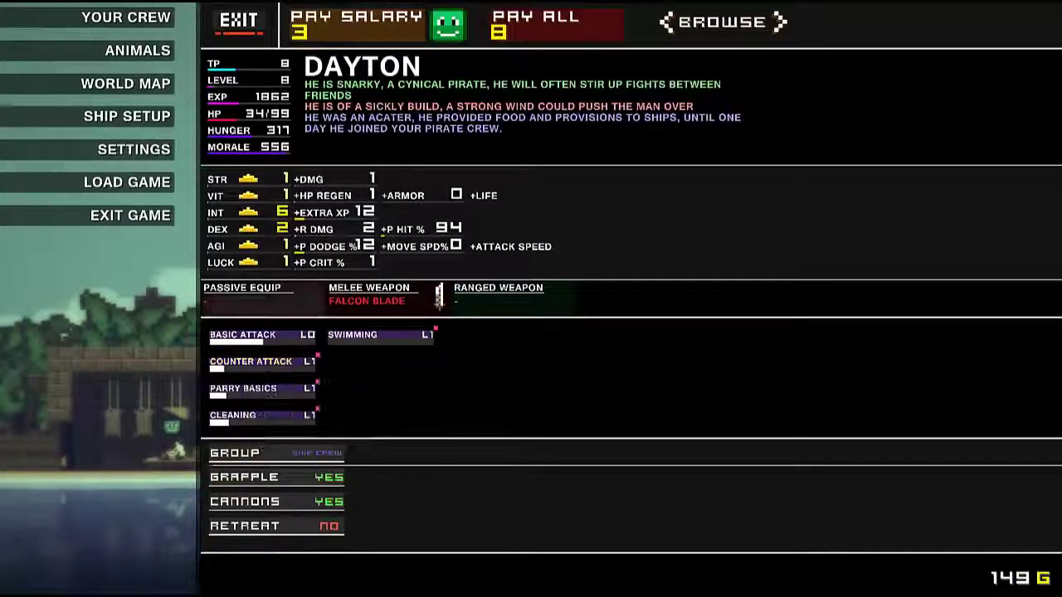
pyautogui.click(243, 295)
pyautogui.click(143, 340)
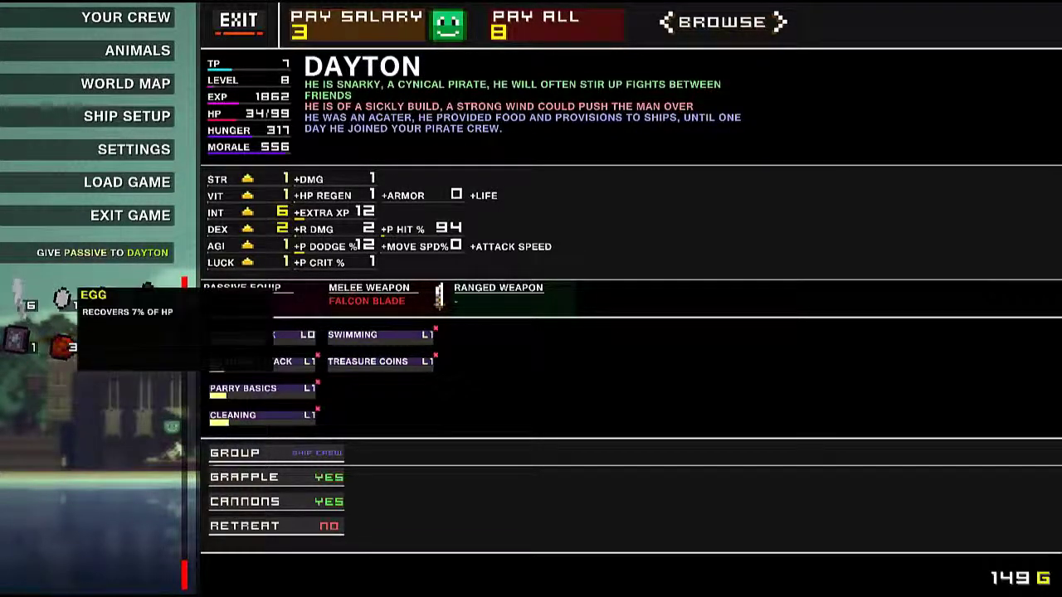
# Leave Dayton's crew page and check, then close, Junior Schreiber's food shop.
pyautogui.press('Escape')
pyautogui.press('Escape')
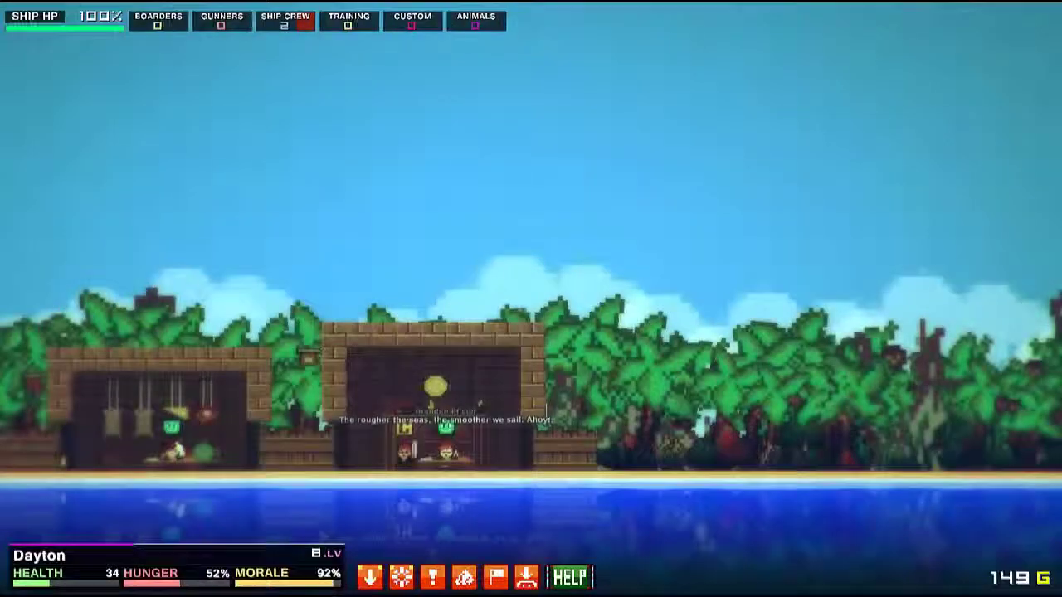
pyautogui.press('a')
pyautogui.press('a')
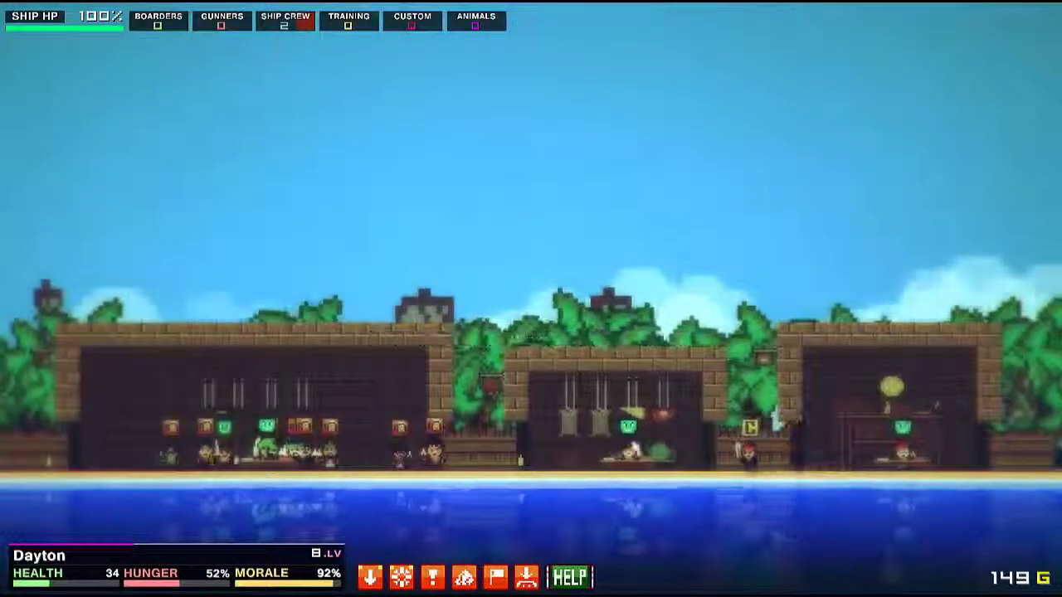
pyautogui.press('space')
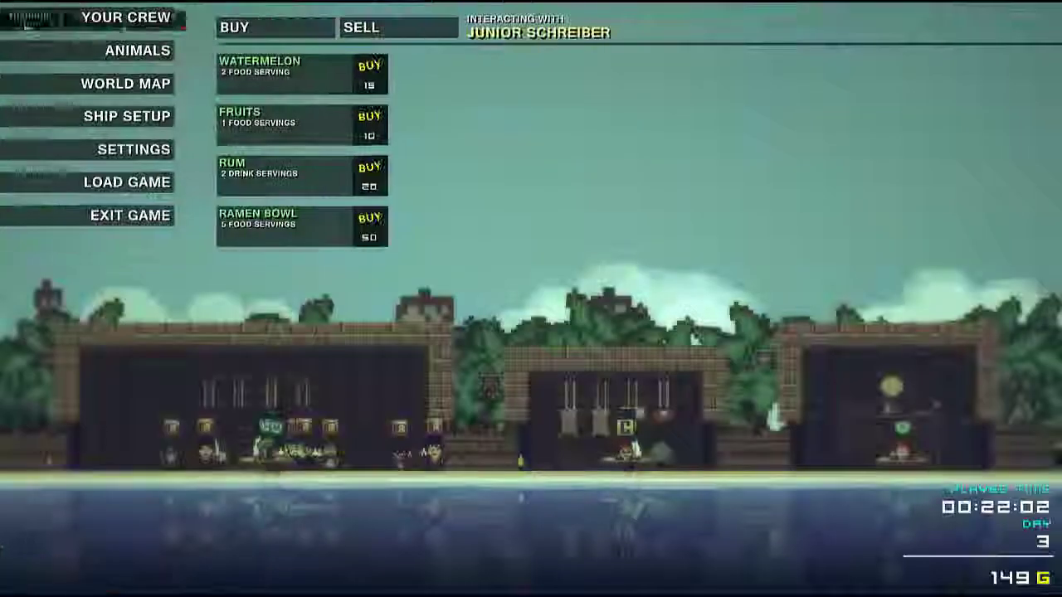
pyautogui.press('Escape')
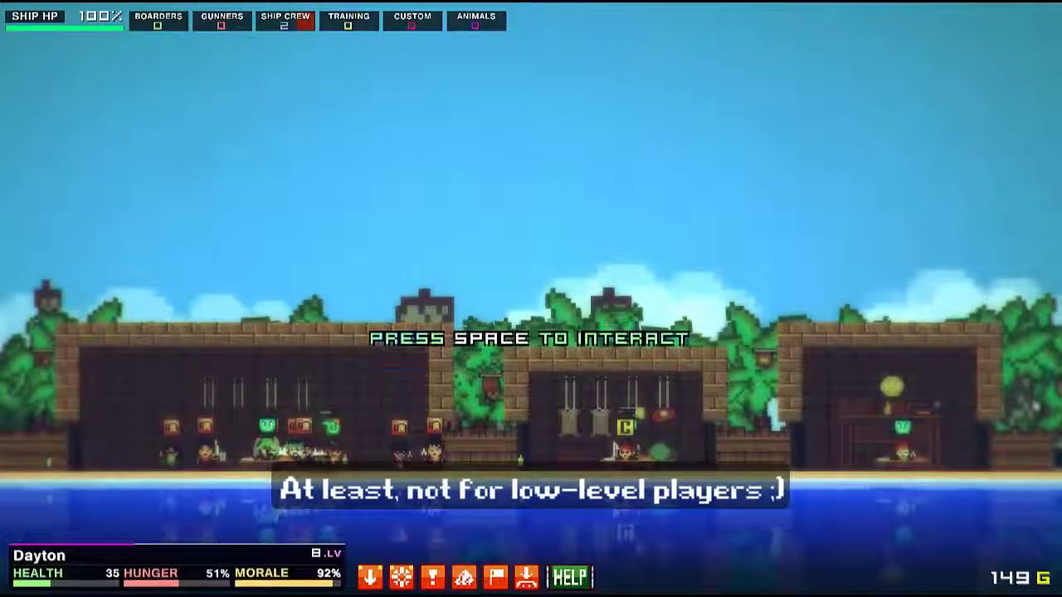
# Walk to Deangelo Gilligan's tavern and hire Kerry Marchant for 80 gold.
pyautogui.press('a')
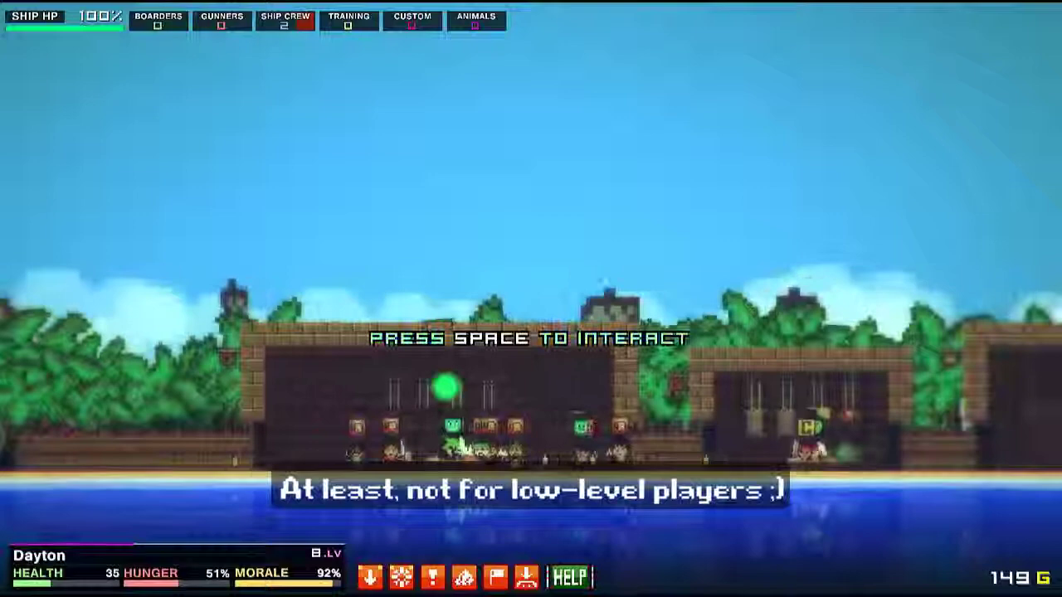
pyautogui.press('d')
pyautogui.press('a')
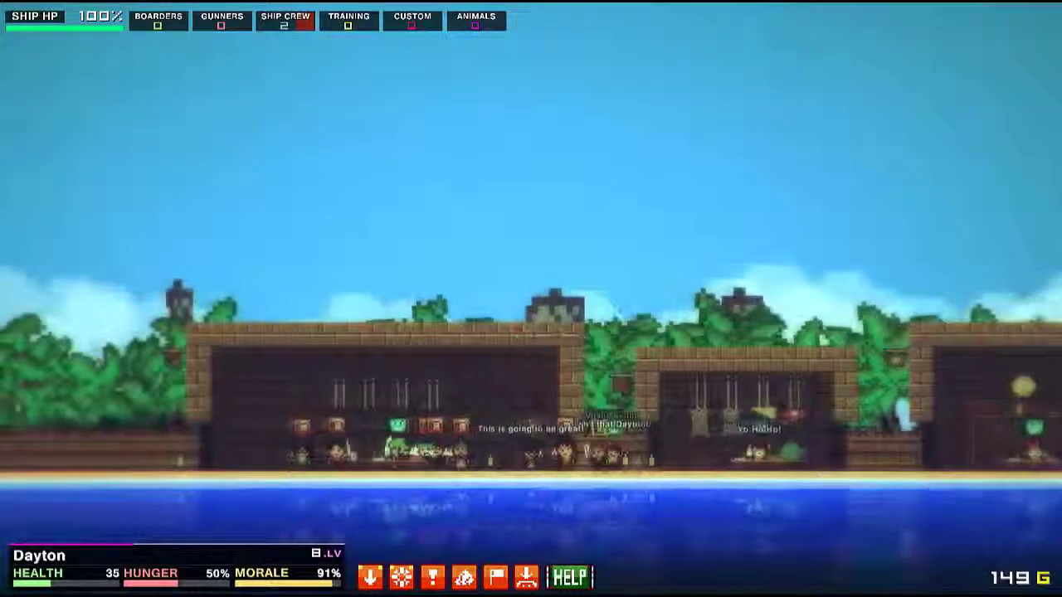
pyautogui.press('e')
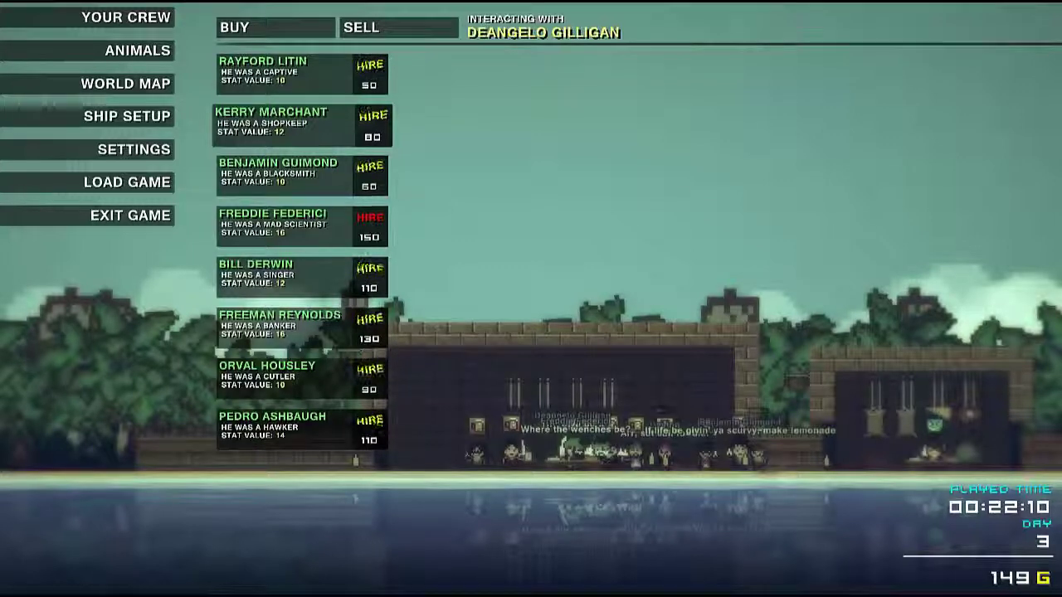
pyautogui.press('Return')
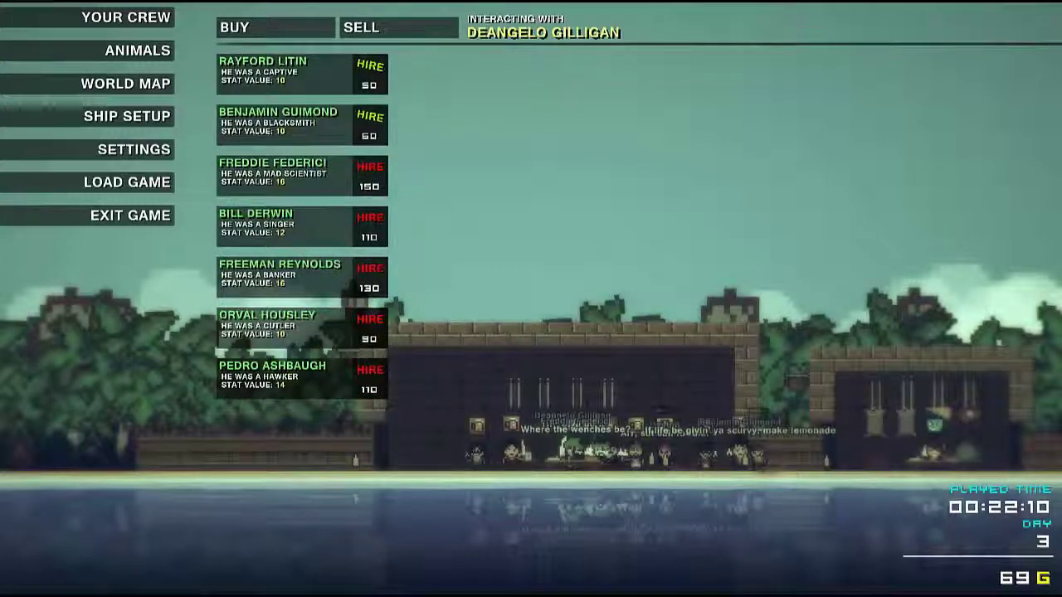
pyautogui.press('Escape')
# Walk Dayton left from the tavern toward the moored ship.
pyautogui.press('a')
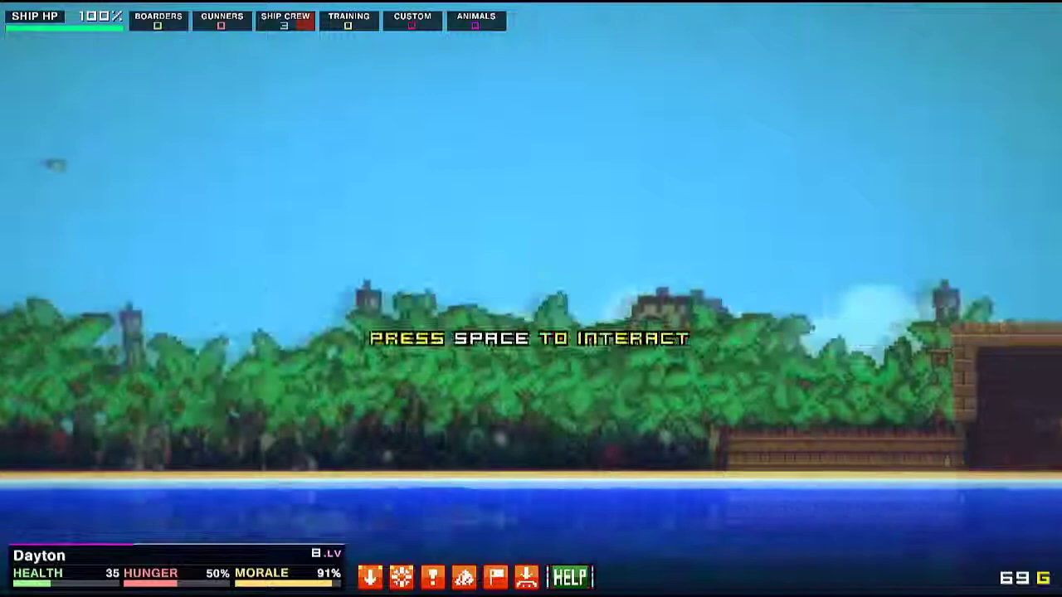
pyautogui.press('a')
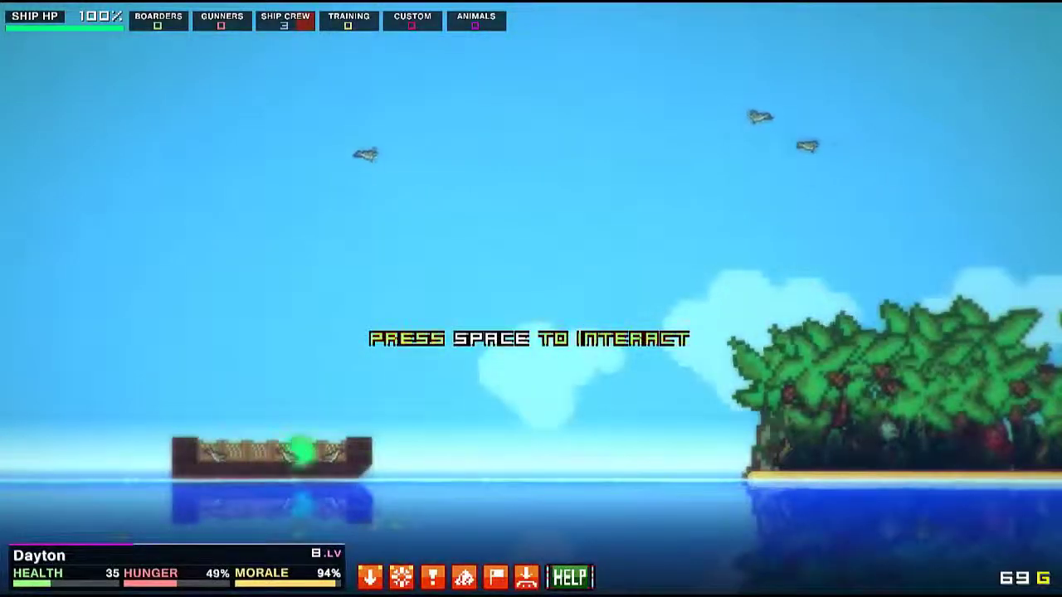
pyautogui.press('d')
pyautogui.press('a')
pyautogui.press('space')
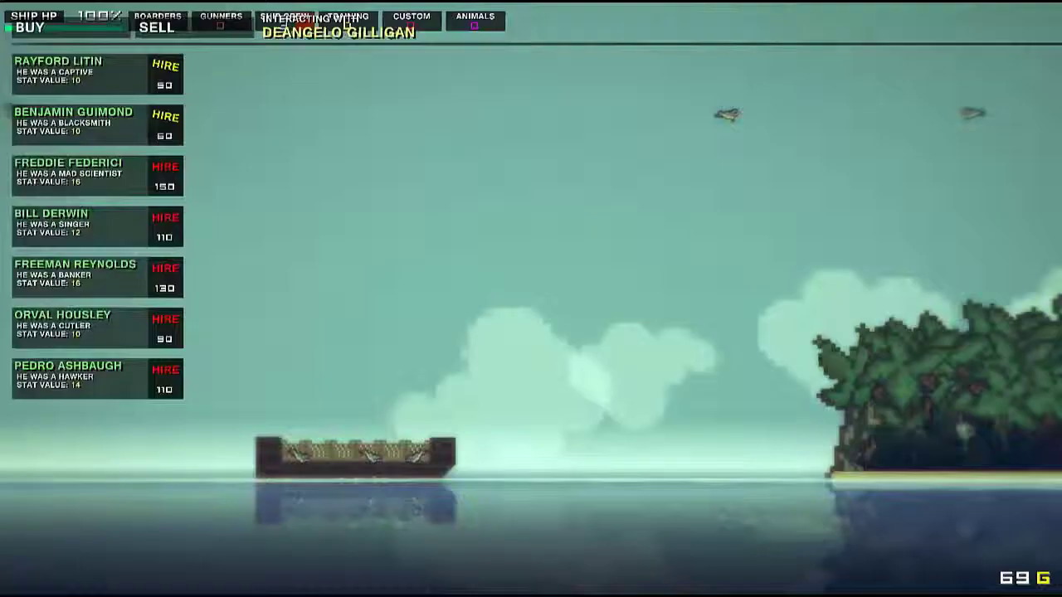
# Glance at the Ship Setup options, then close the game menus.
pyautogui.press('Escape')
pyautogui.click(157, 124)
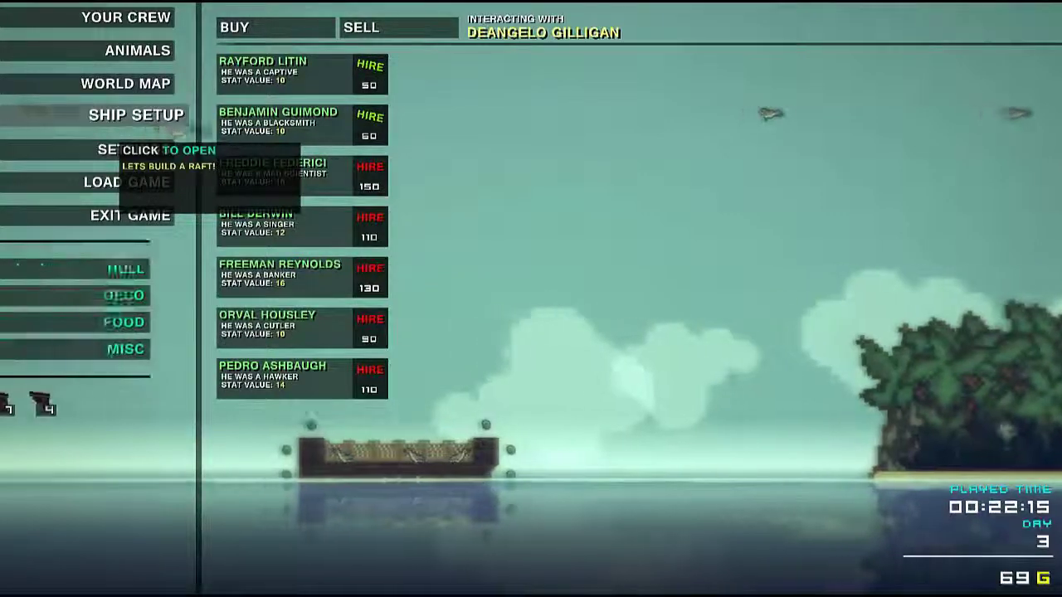
pyautogui.press('Escape')
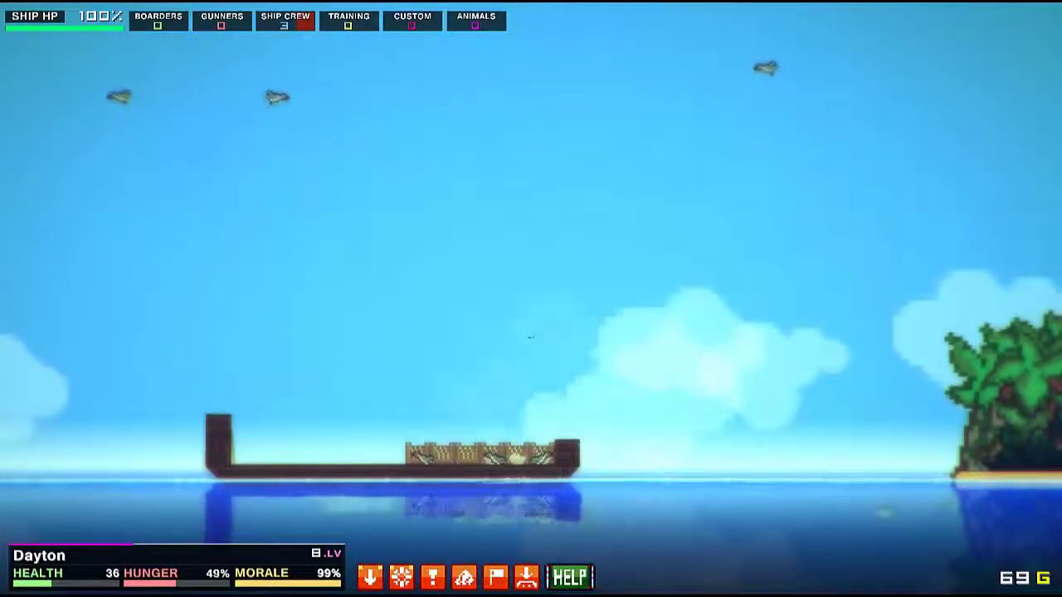
pyautogui.press('Escape')
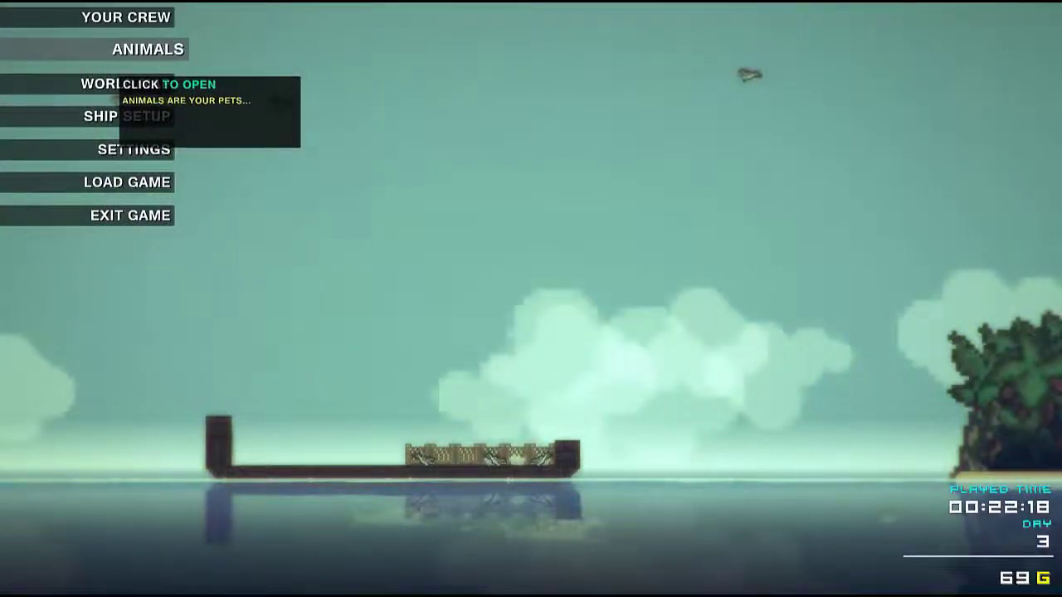
pyautogui.press('Escape')
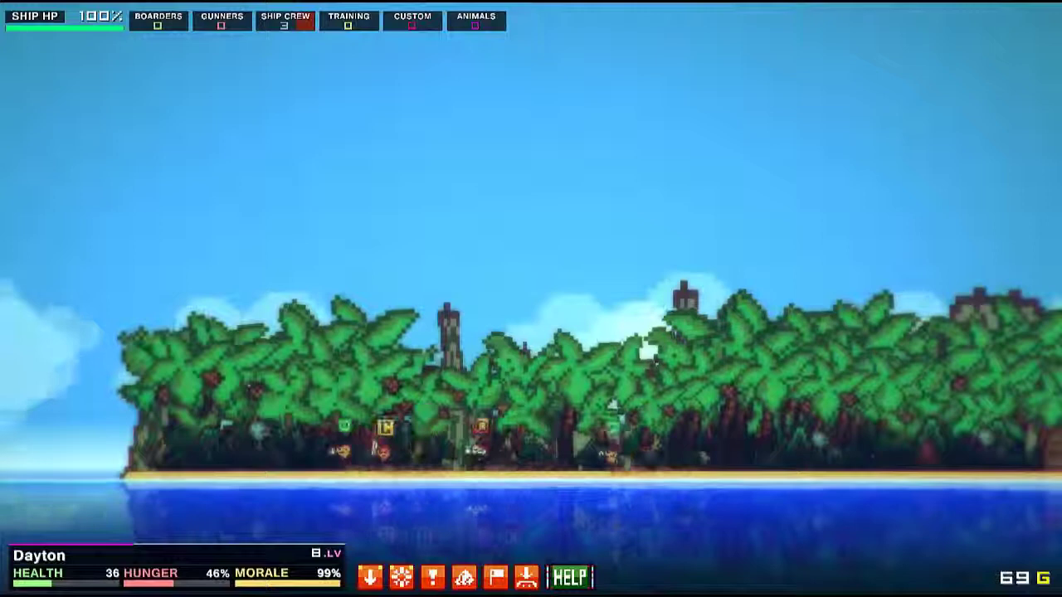
# Walk left across the gangplank onto the ship with Kerry Marchant aboard.
pyautogui.press('a')
pyautogui.press('a')
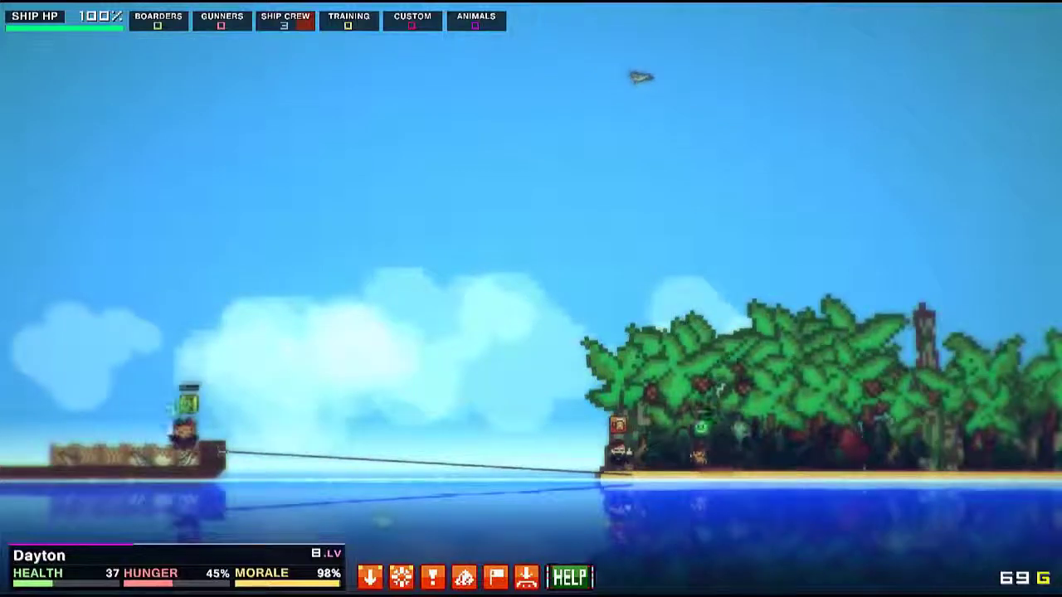
pyautogui.press('a')
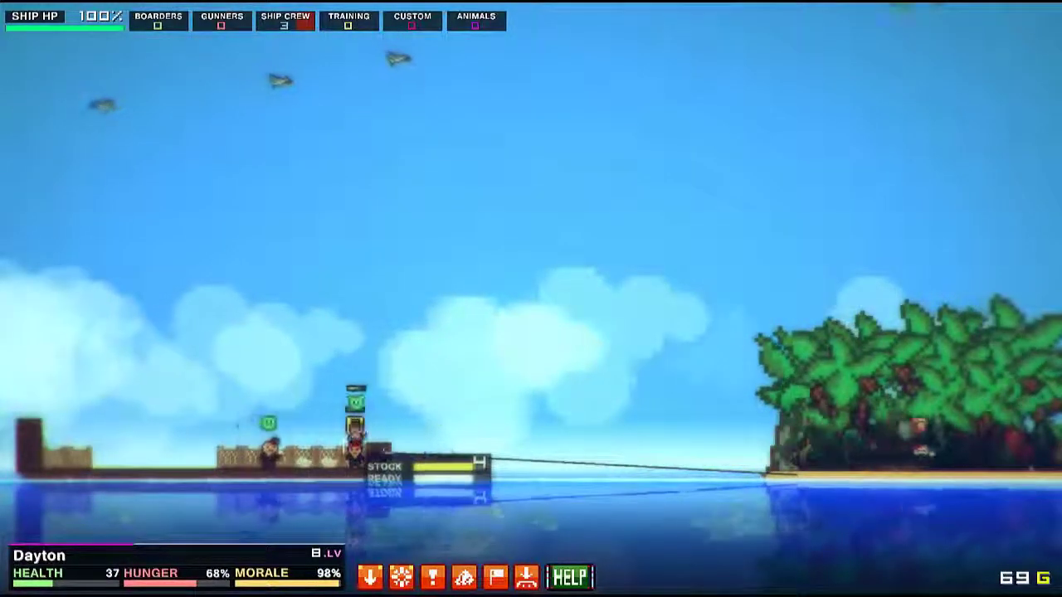
pyautogui.press('Escape')
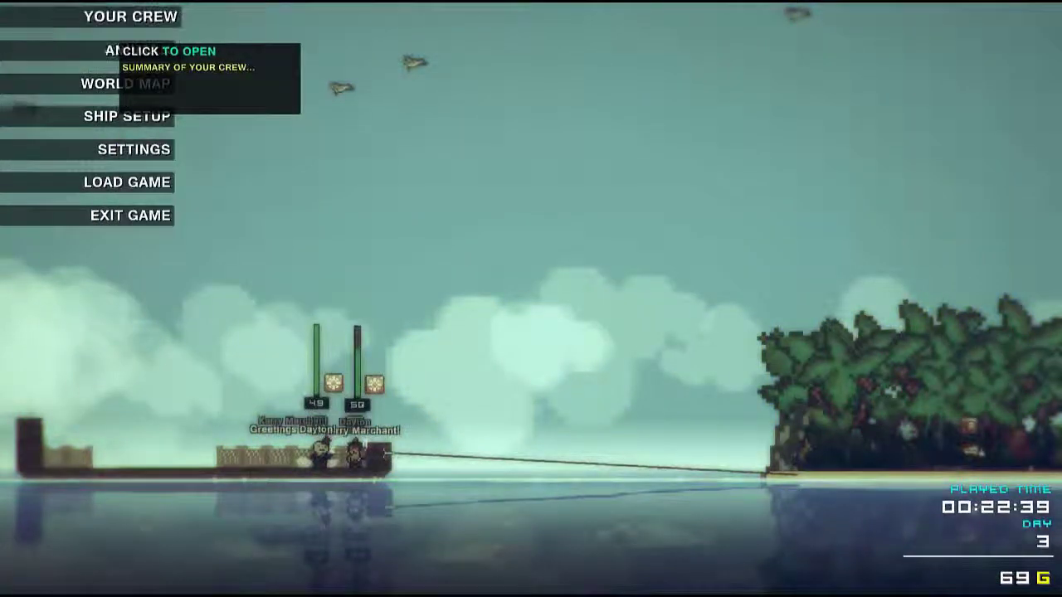
# Sail to the coconut island tile marked C on the World Map.
pyautogui.click(125, 16)
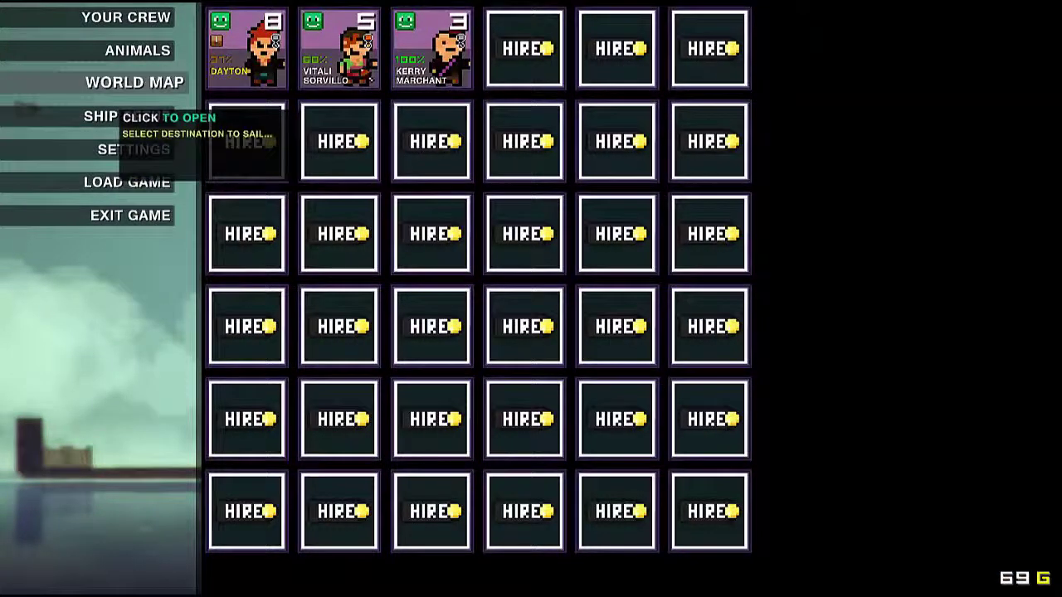
pyautogui.click(124, 83)
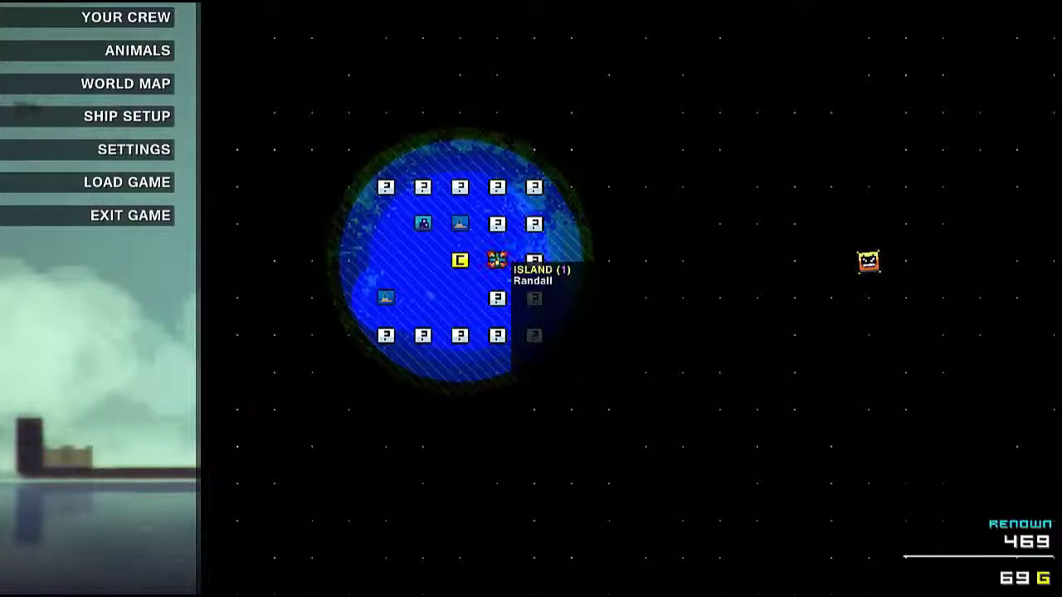
pyautogui.click(459, 261)
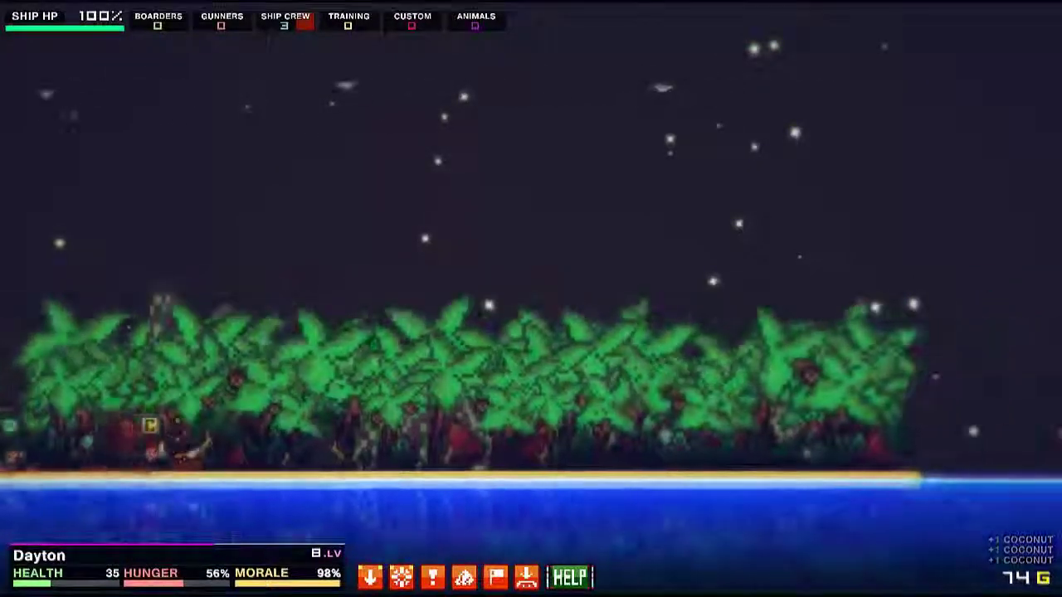
# Walk along the coconut island beach gathering loot, raising gold to 94, and reboard.
pyautogui.press('d')
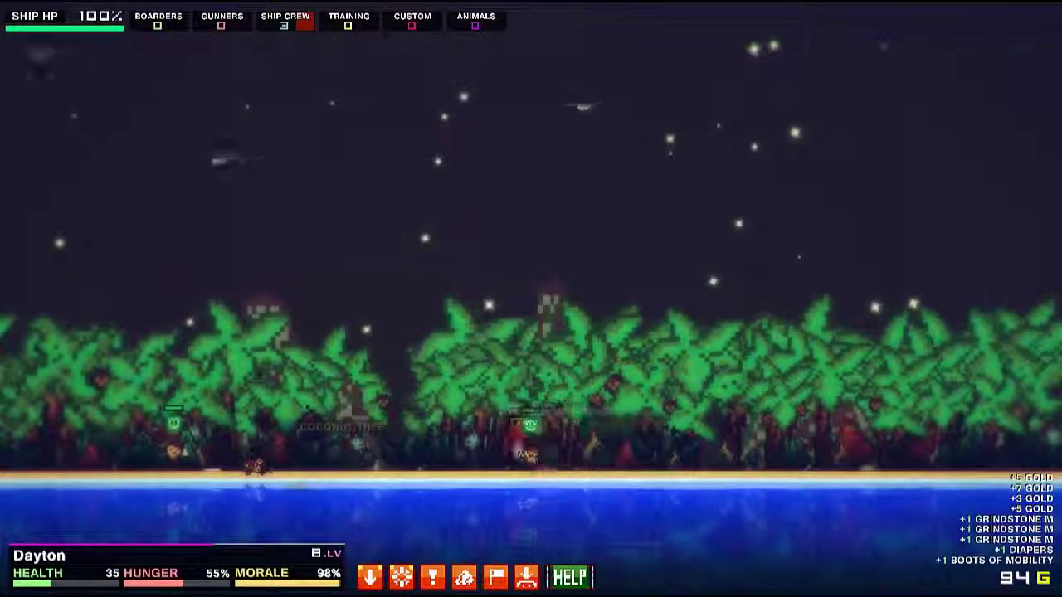
pyautogui.press('a')
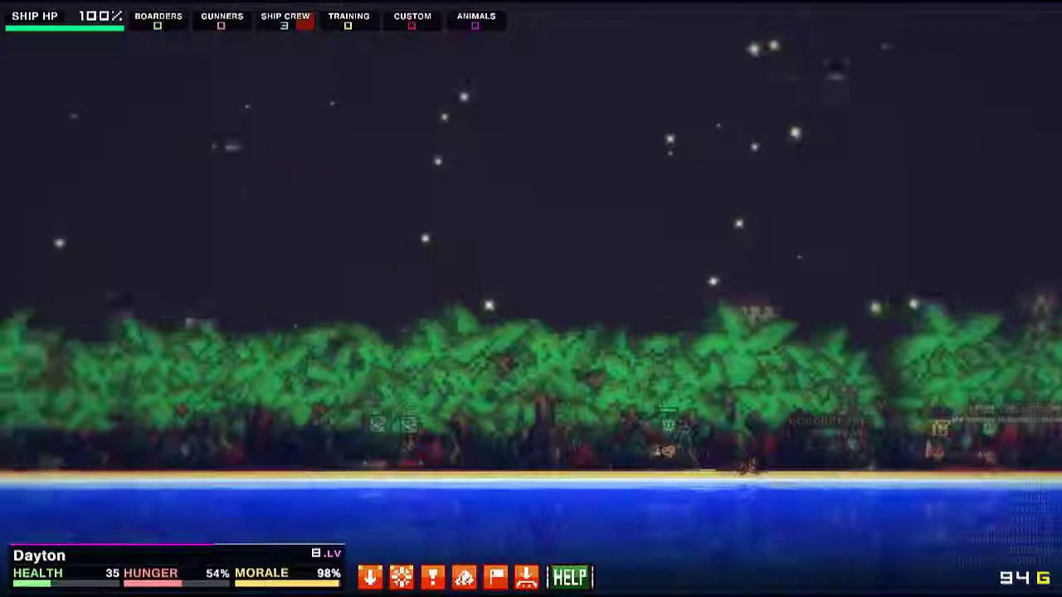
pyautogui.press('a')
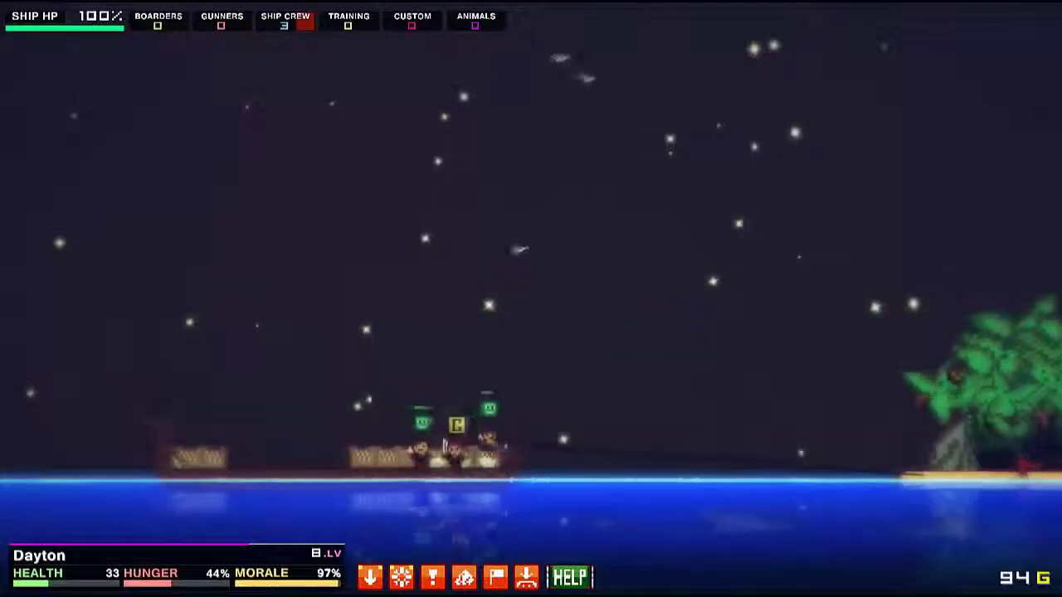
# Sail to the enemy pirate tile, win the battle, and plunder the ship to 150 gold.
pyautogui.press('Escape')
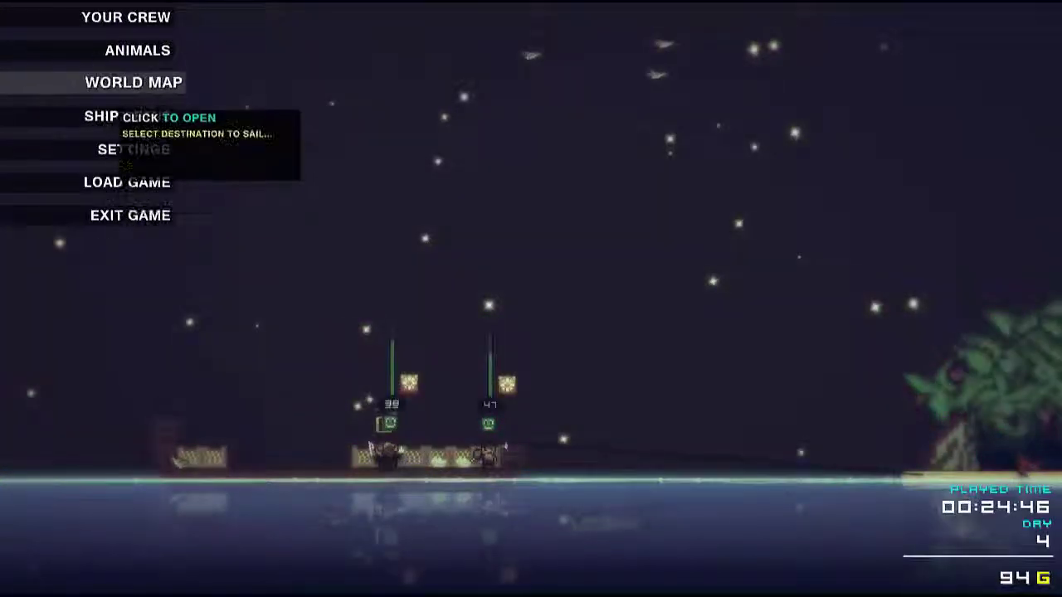
pyautogui.click(162, 83)
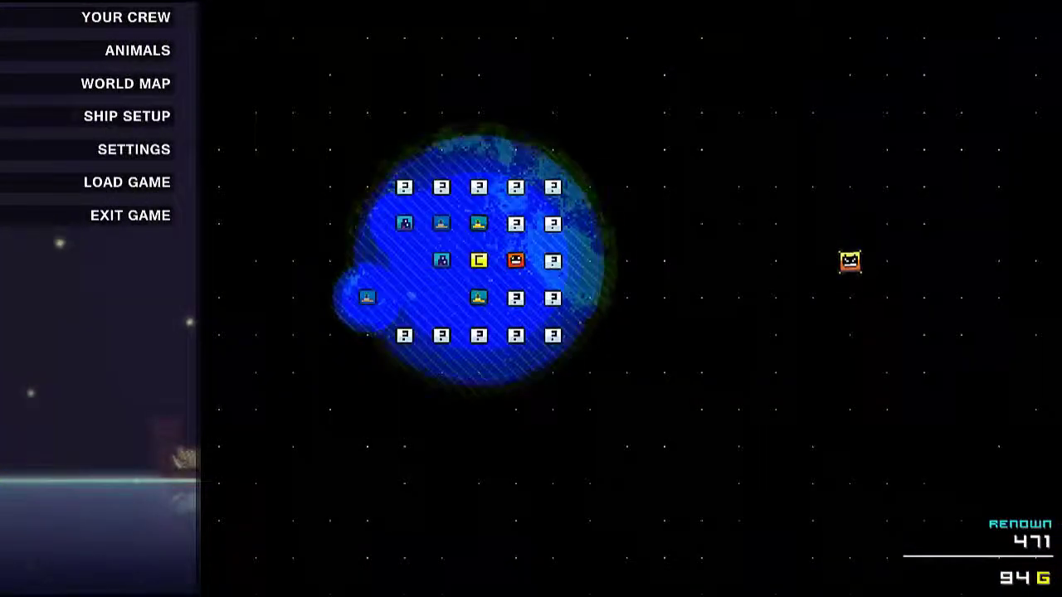
pyautogui.click(515, 260)
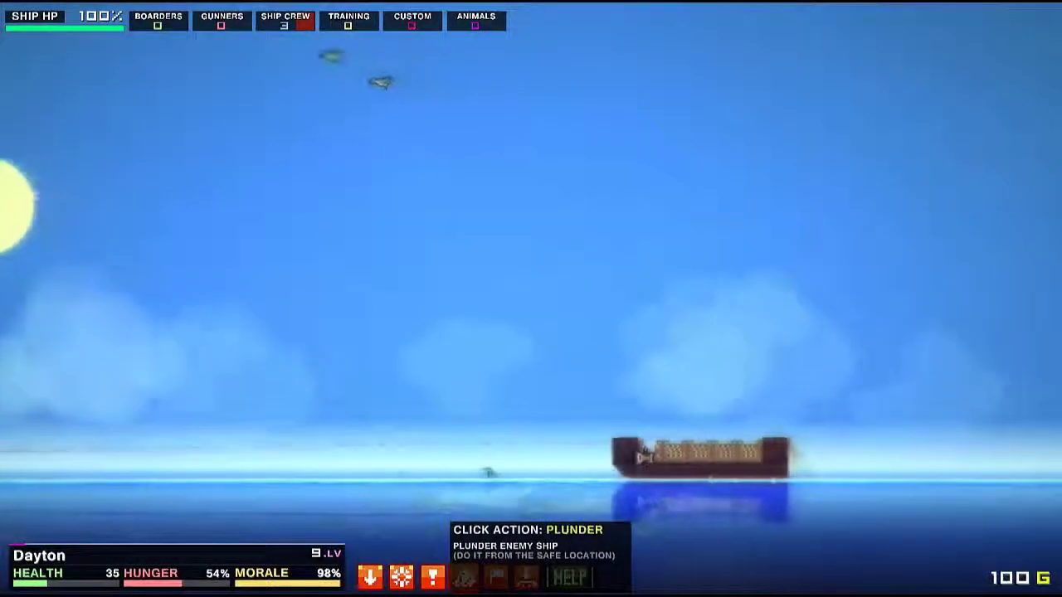
pyautogui.click(527, 577)
pyautogui.press('Escape')
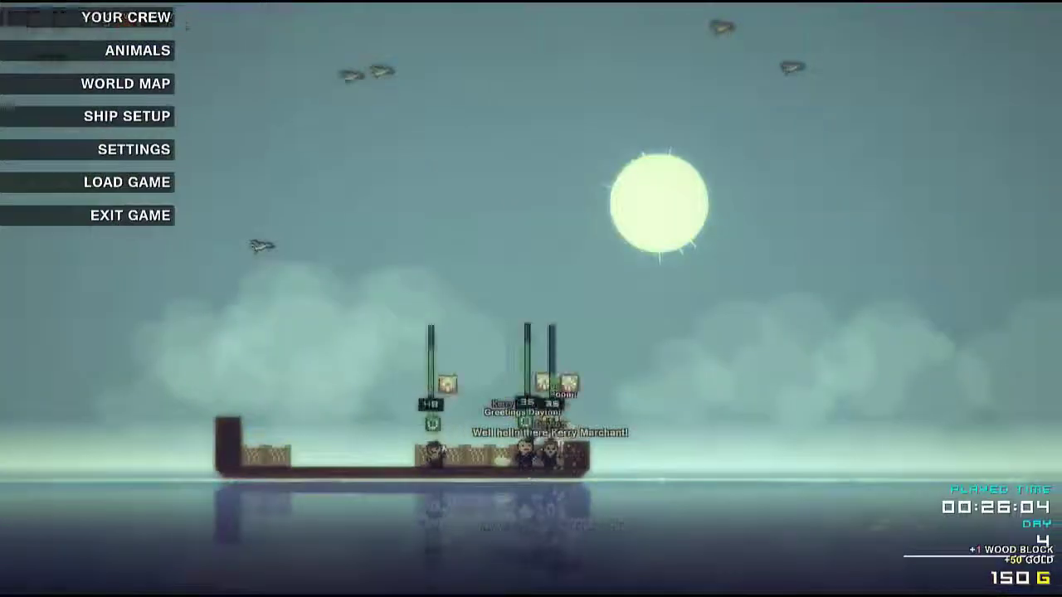
# Sail from the World Map to Garland Casarez's pirate ship.
pyautogui.click(124, 18)
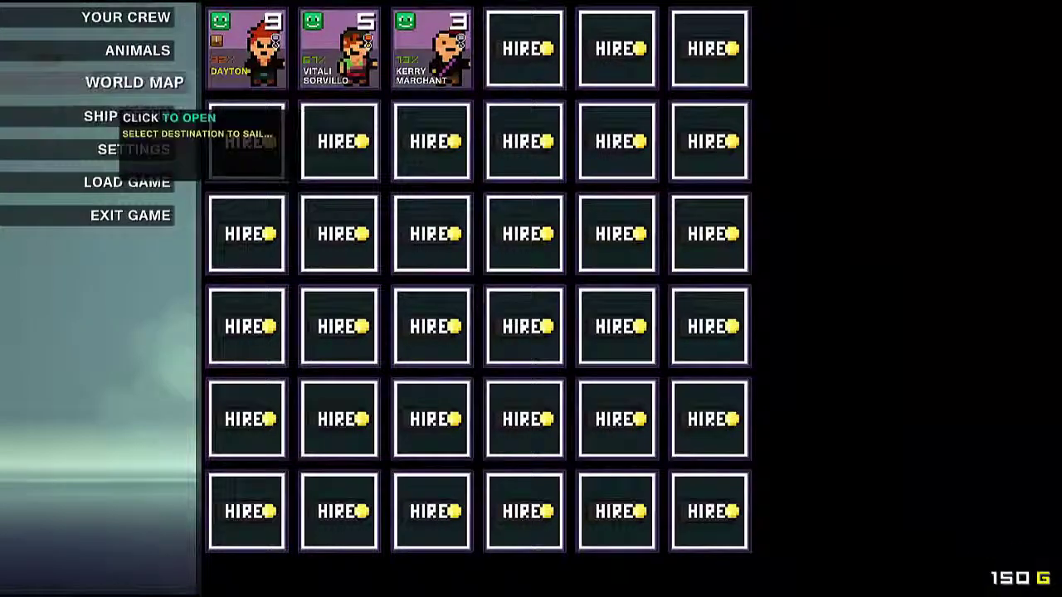
pyautogui.click(125, 83)
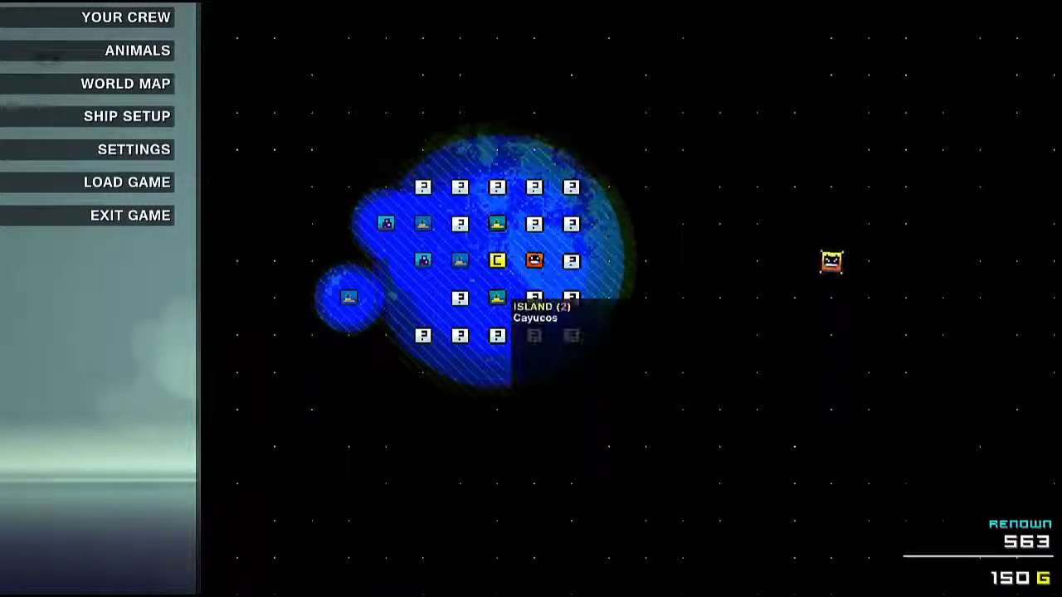
pyautogui.click(534, 261)
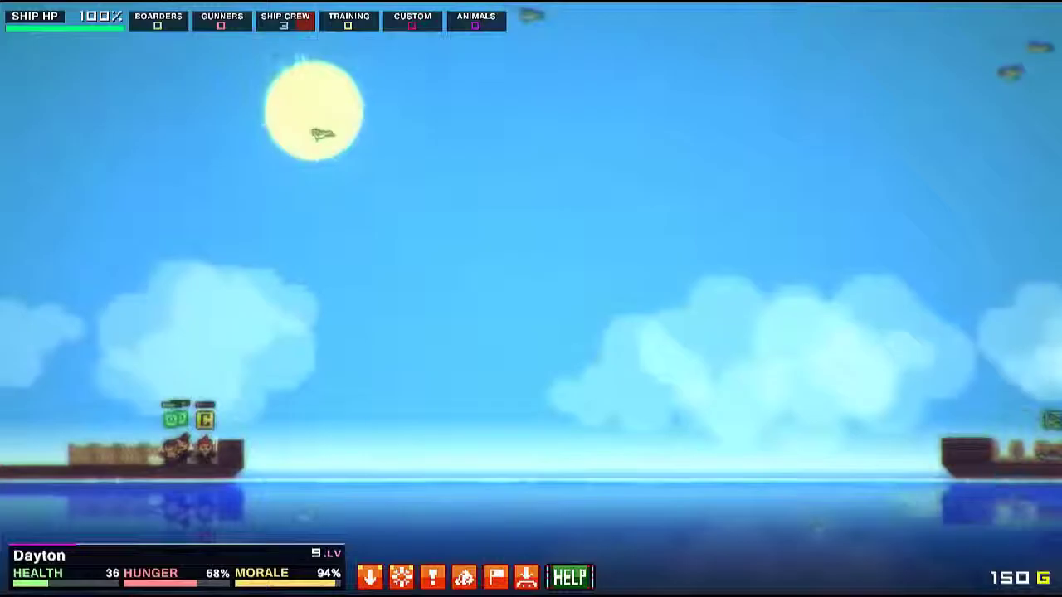
# Feed the captain Crab Meat from his Give Passive panel to restore health.
pyautogui.press('Escape')
pyautogui.click(125, 17)
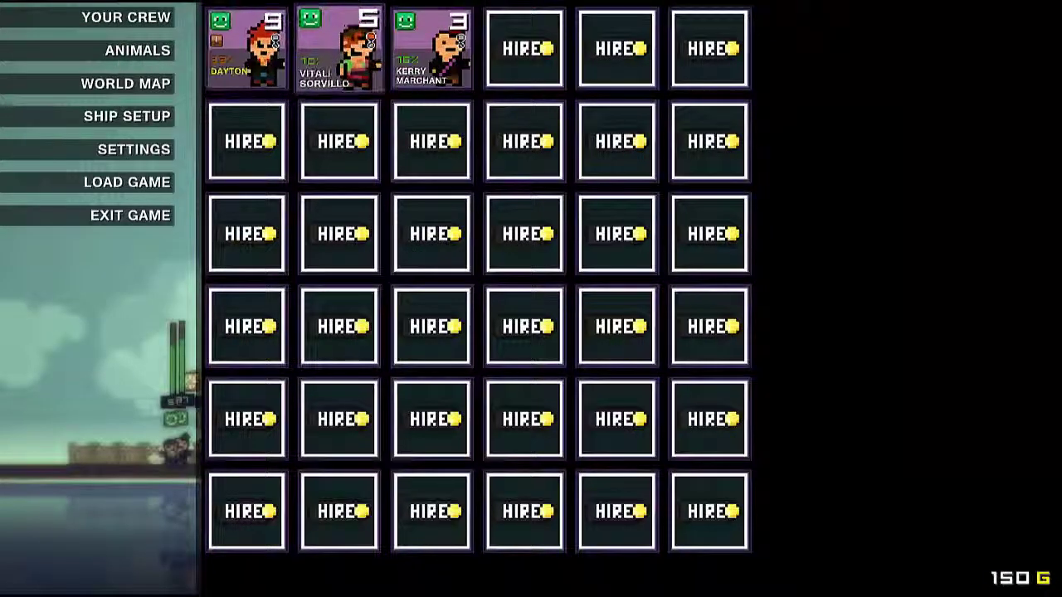
pyautogui.click(248, 48)
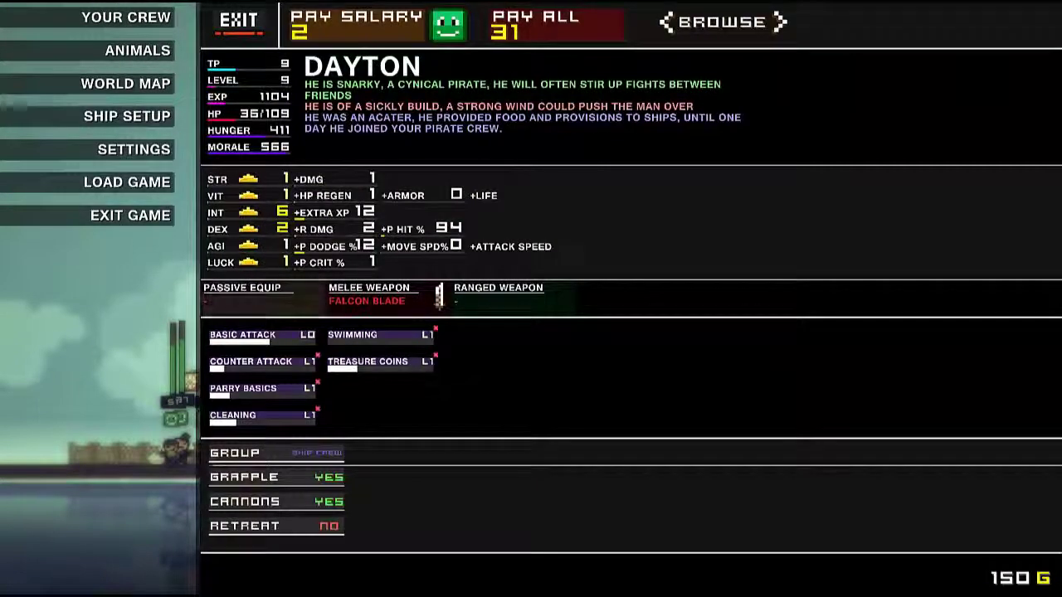
pyautogui.click(241, 291)
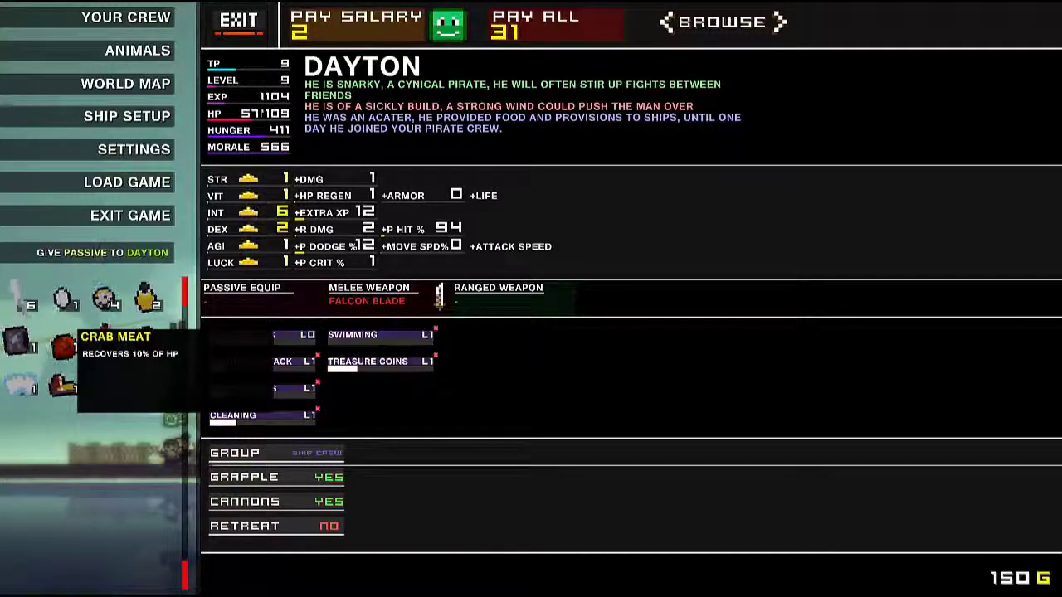
pyautogui.click(64, 344)
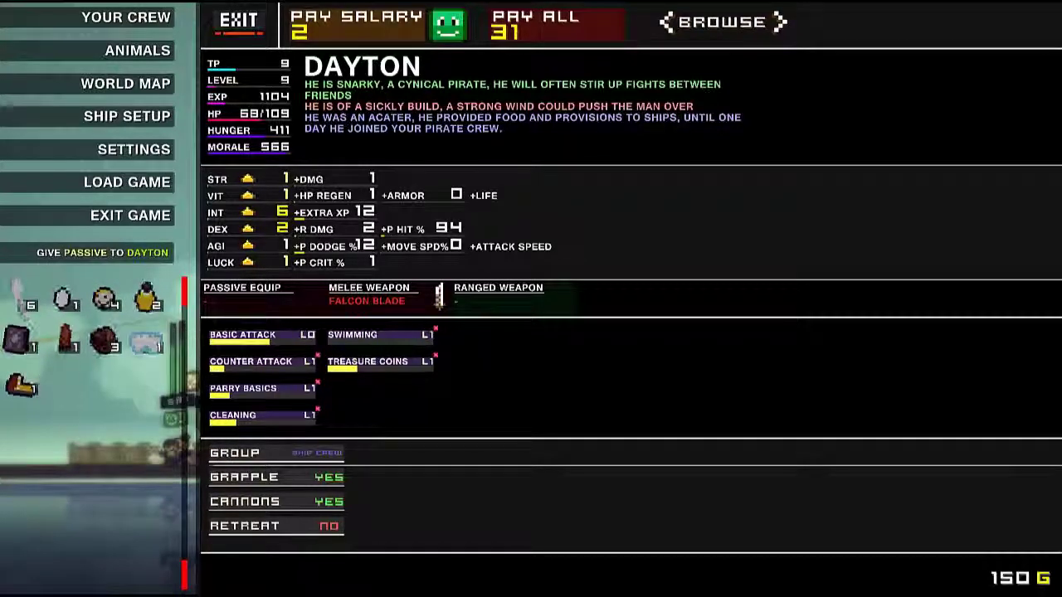
# Give the second crewmate the Cutlass and Boots of Mobility, then cycle back to the captain.
pyautogui.press('Right')
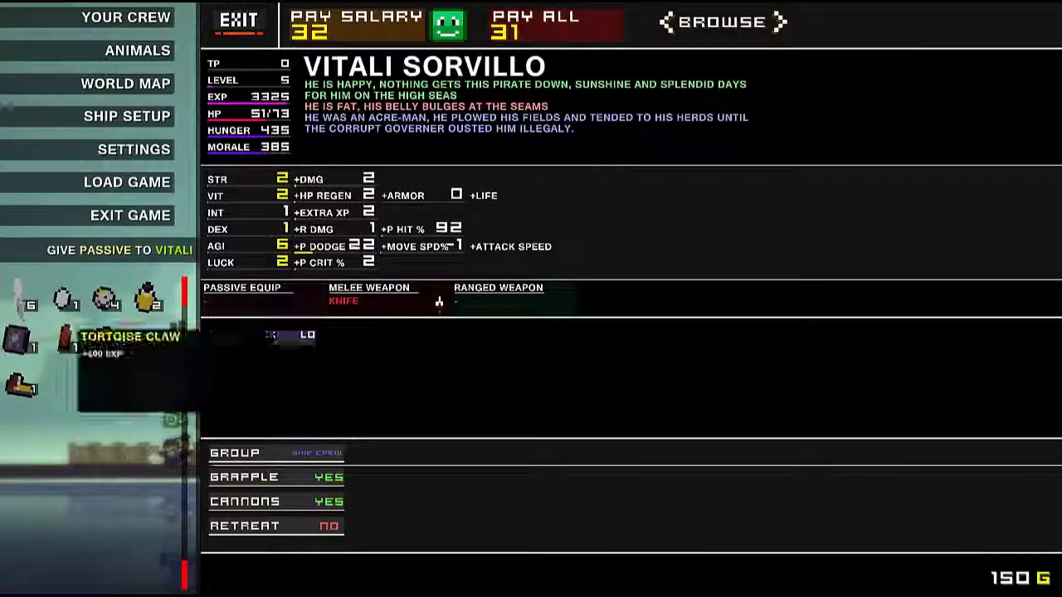
pyautogui.click(332, 326)
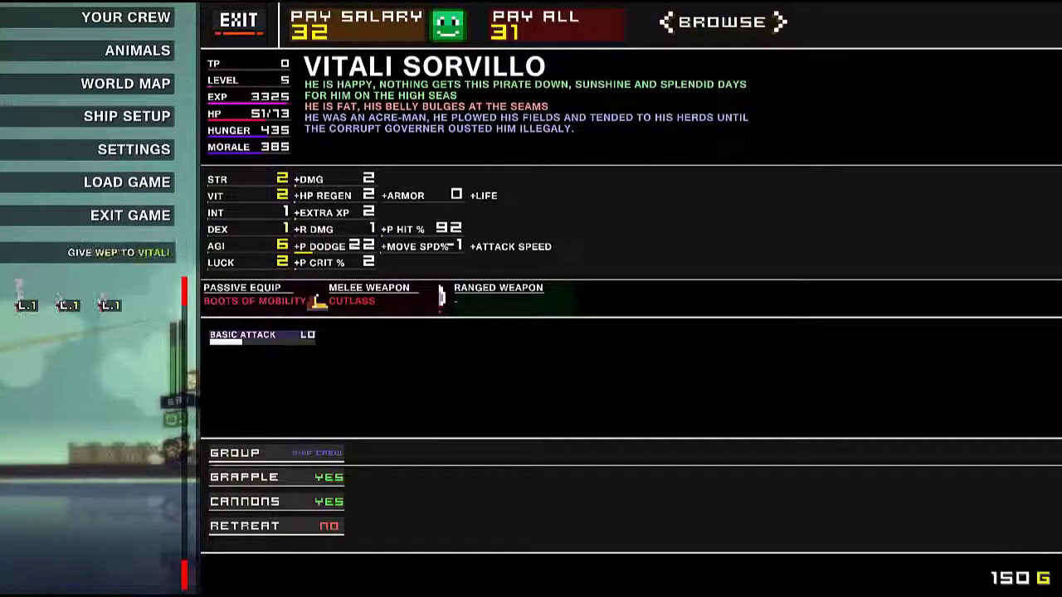
pyautogui.press('Right')
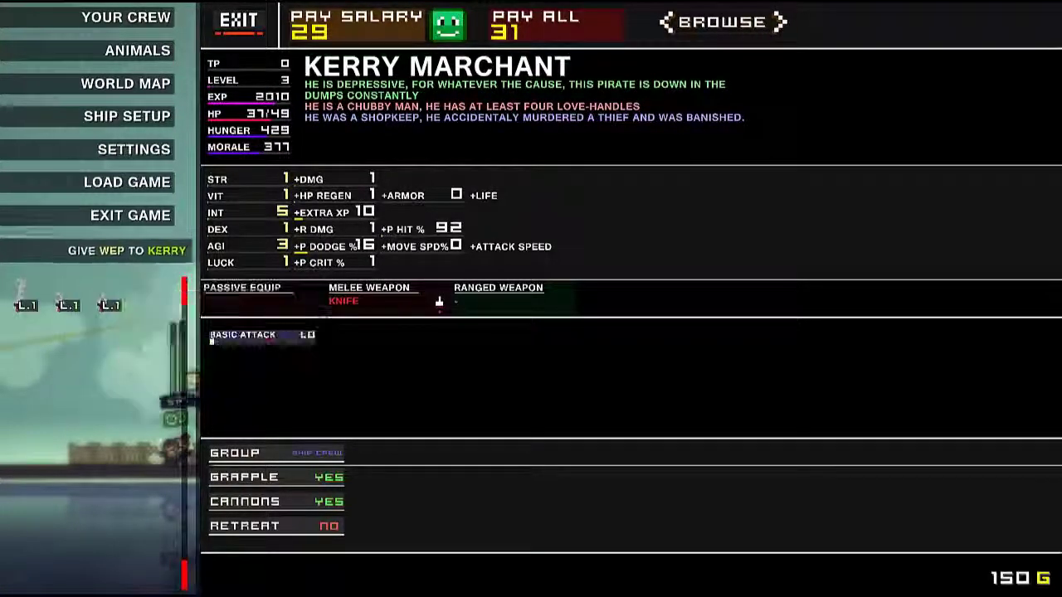
pyautogui.press('Right')
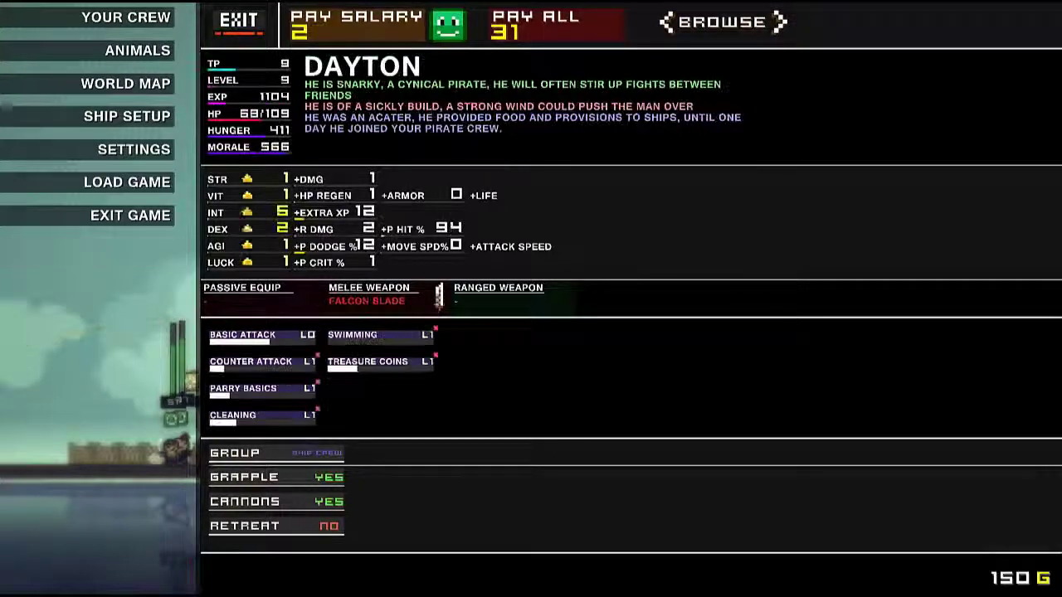
# Close the crew screen and resume fighting Garland Casarez's boarders.
pyautogui.press('Escape')
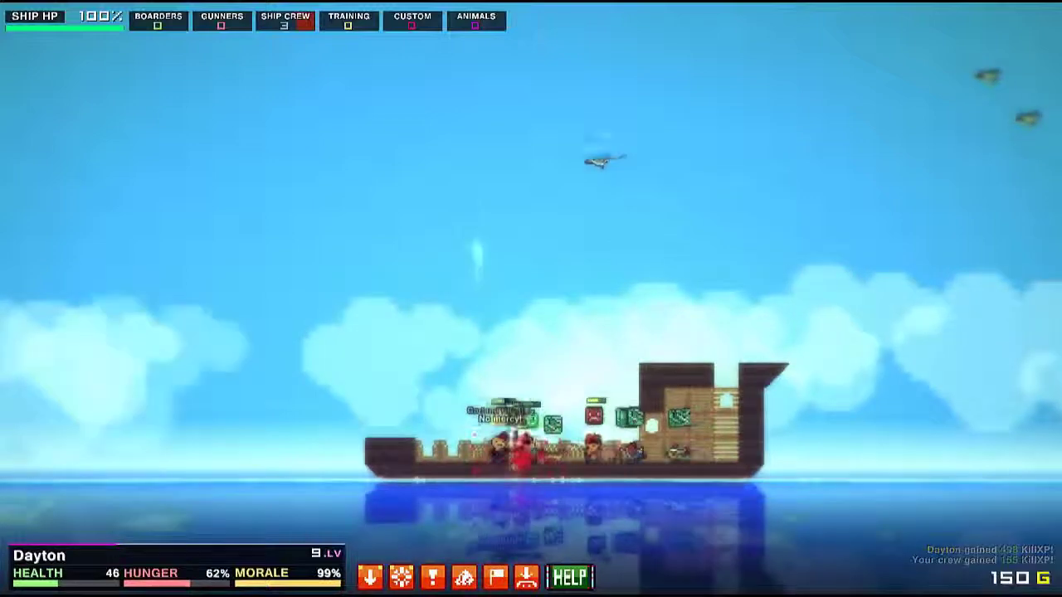
# Check the crew summary, then plunder Garland Casarez's ship for ship parts, gold 240, and pause.
pyautogui.press('Escape')
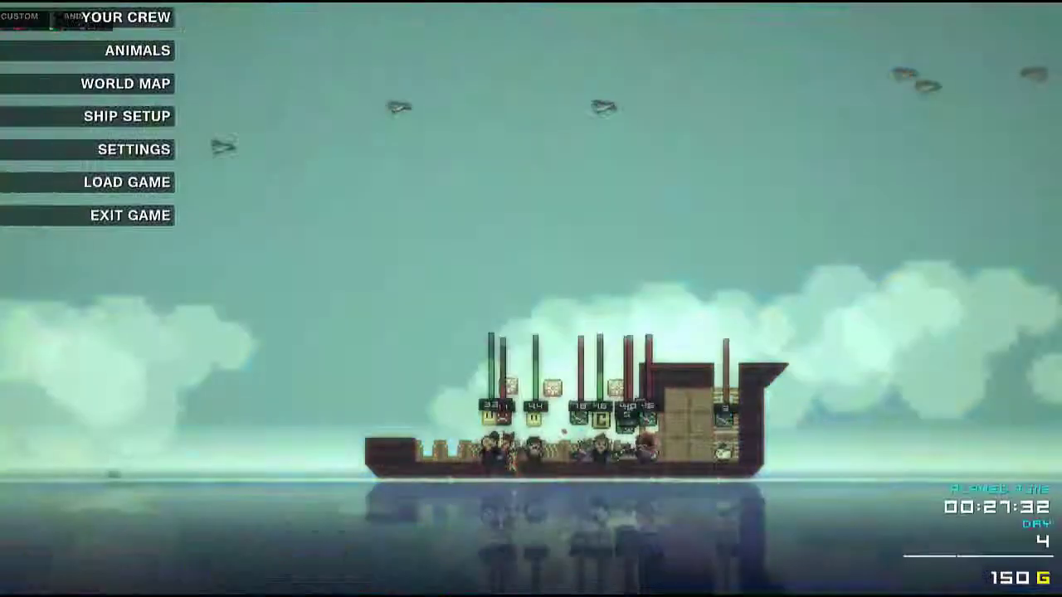
pyautogui.click(116, 16)
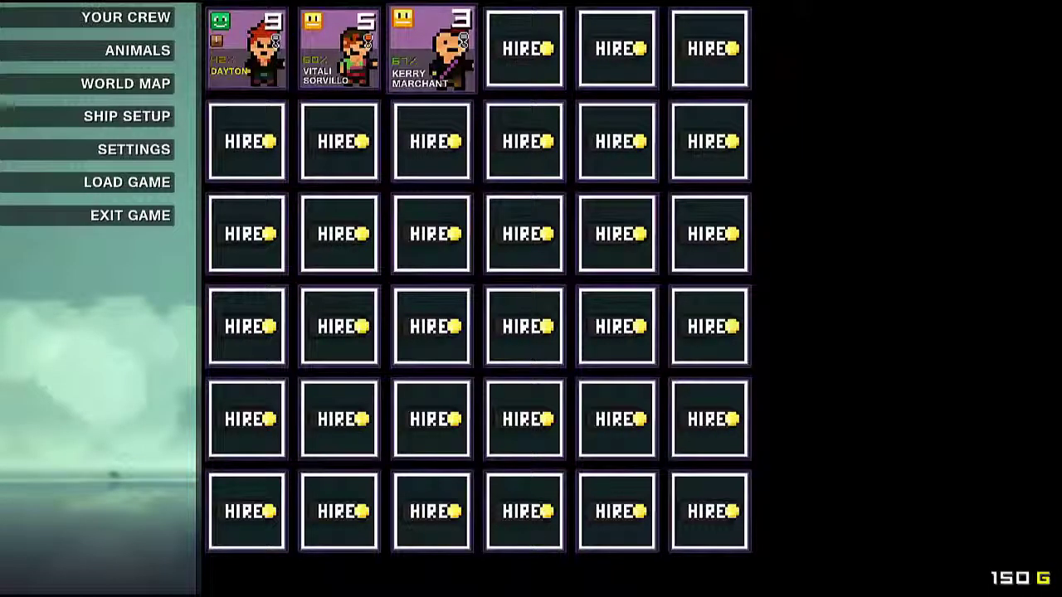
pyautogui.press('Escape')
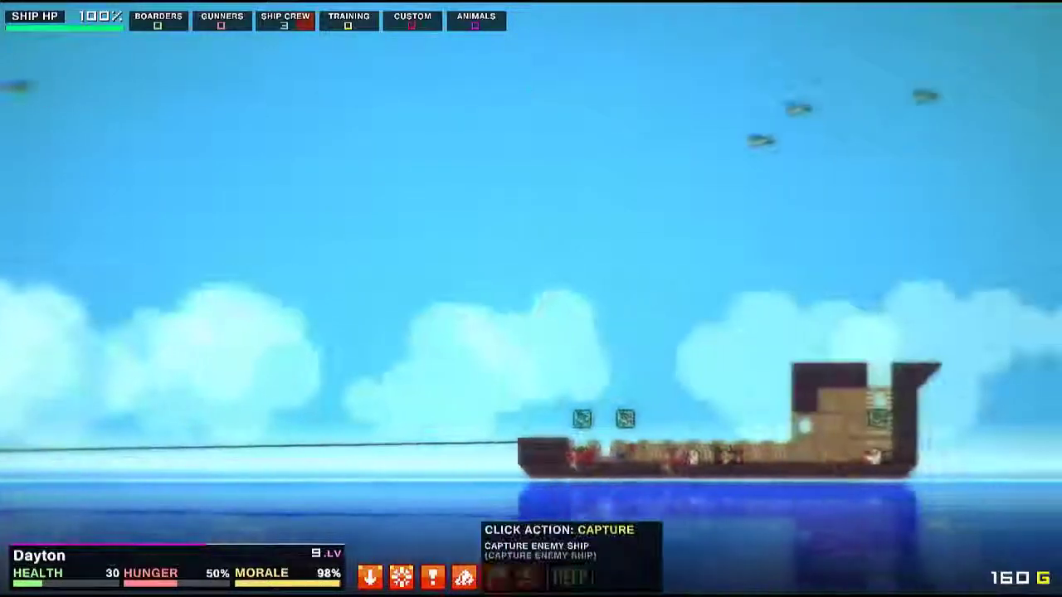
pyautogui.click(464, 576)
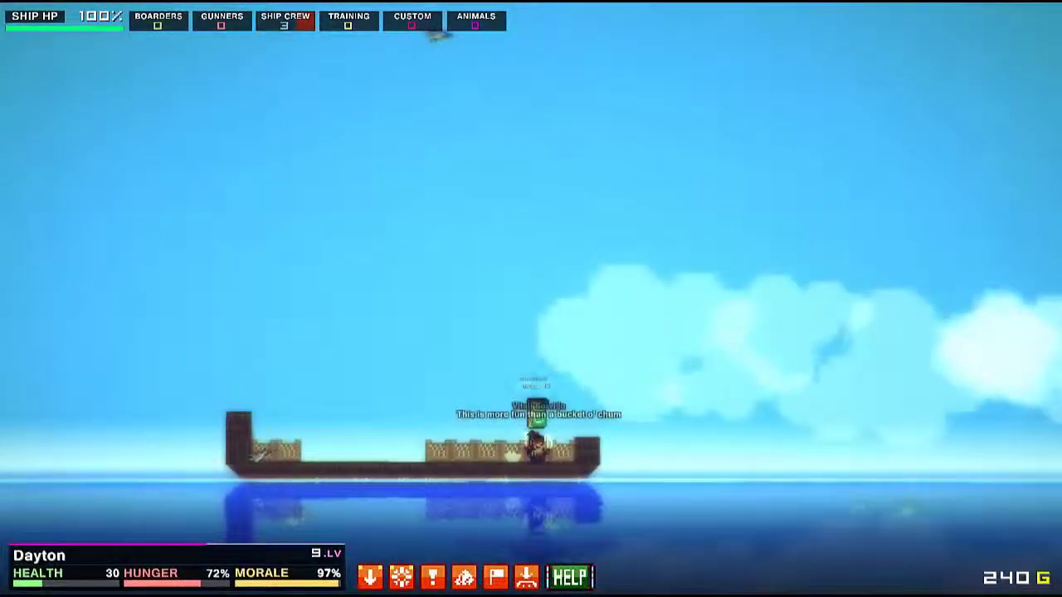
pyautogui.moveTo(538, 443)
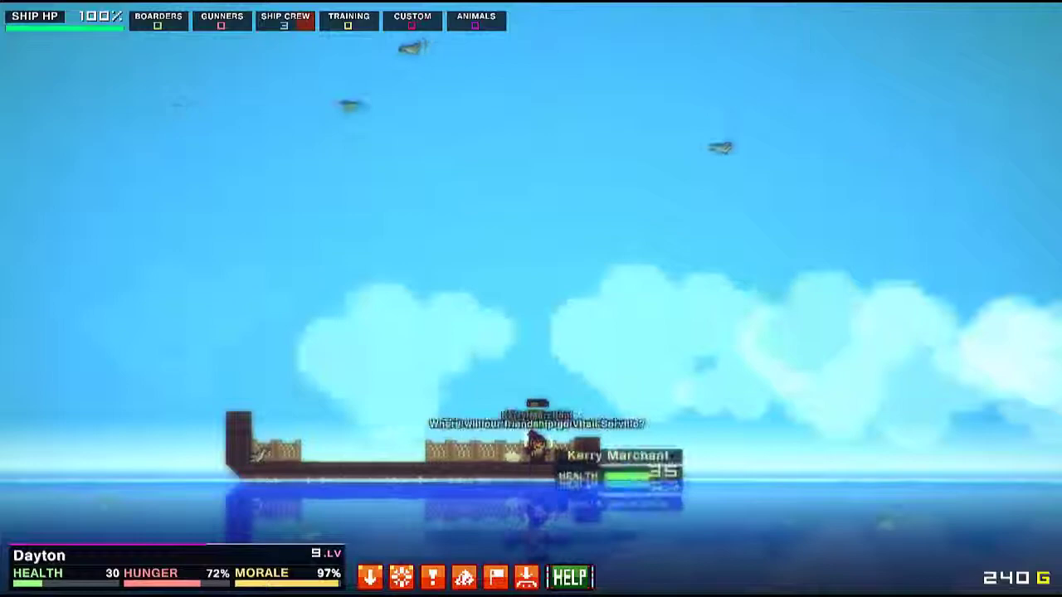
pyautogui.press('Escape')
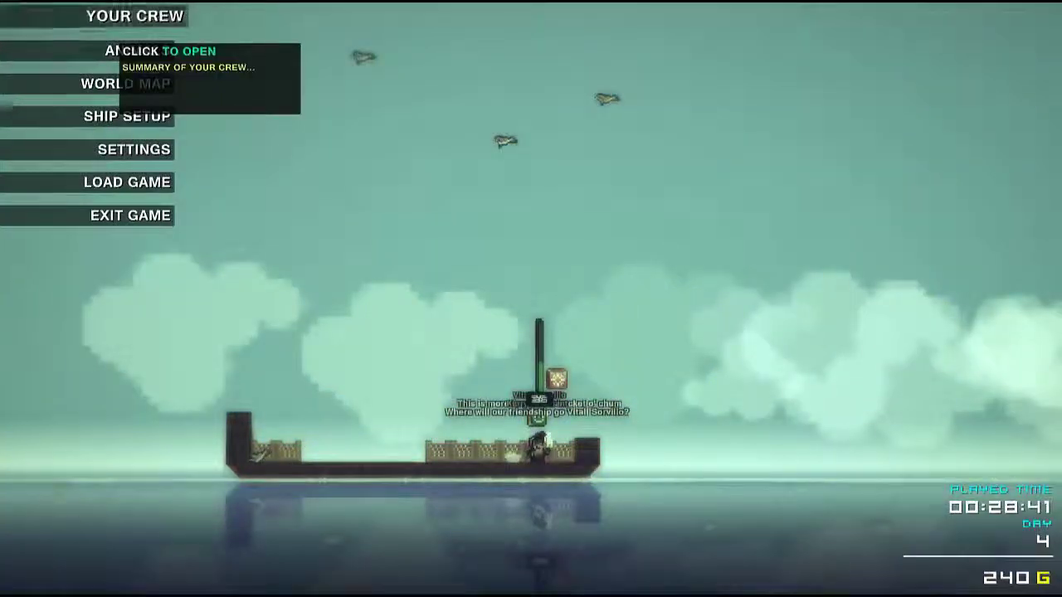
# After a crew summary check, set the Pirate (Danger 2) tile as the sailing destination.
pyautogui.click(133, 16)
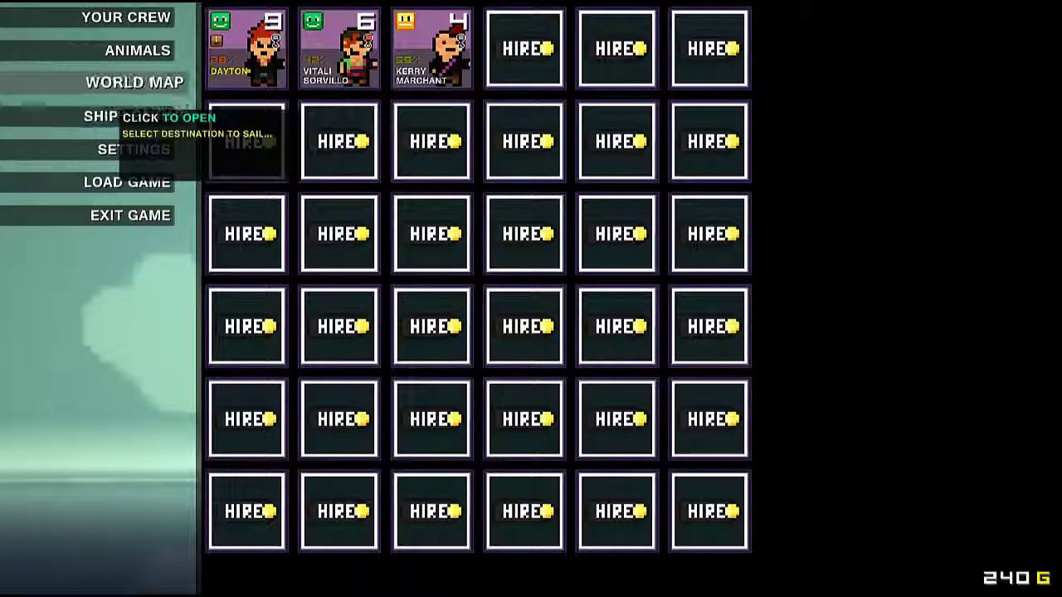
pyautogui.click(134, 82)
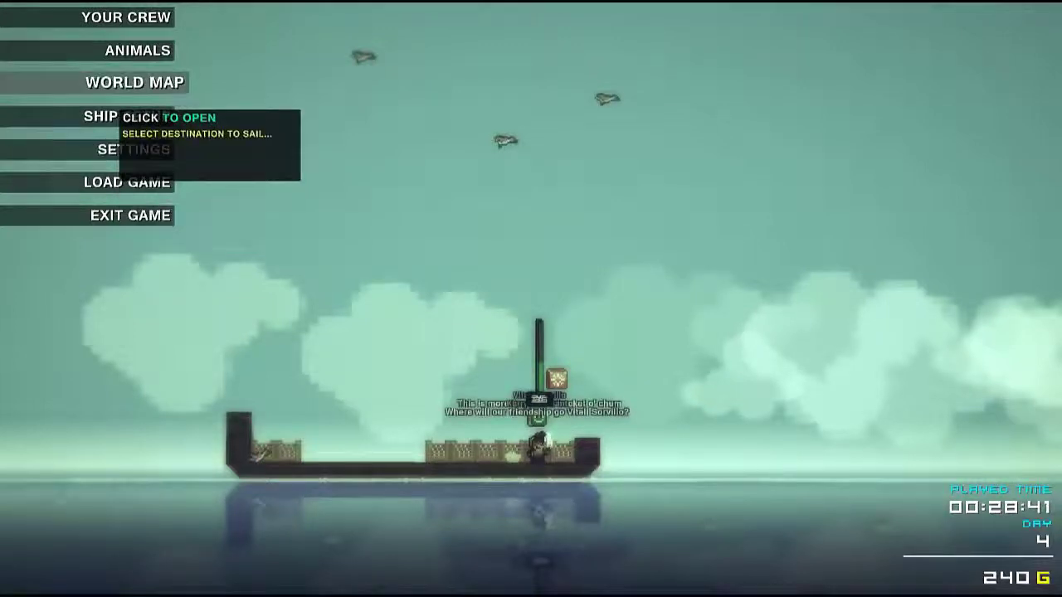
pyautogui.click(120, 83)
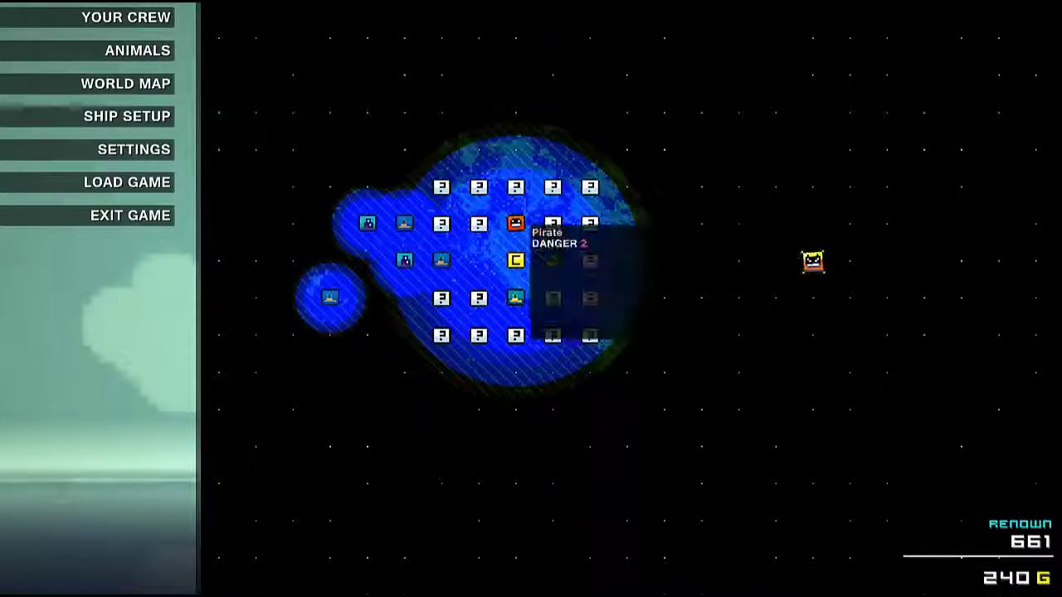
pyautogui.click(515, 224)
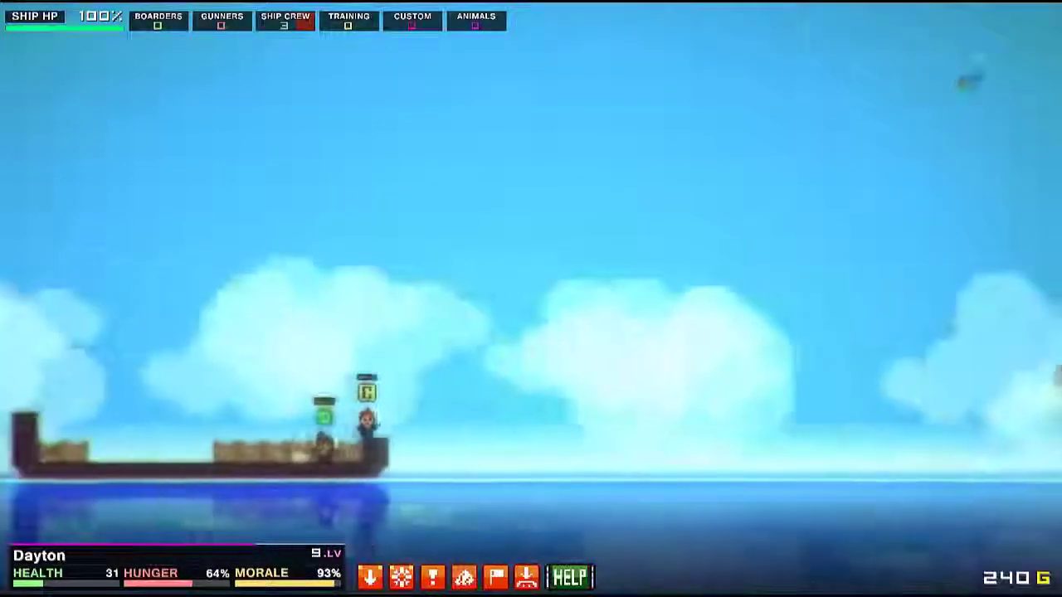
# Pause to inspect Kerry Marchant's detailed stats and gear, then resume play.
pyautogui.press('Escape')
pyautogui.click(108, 19)
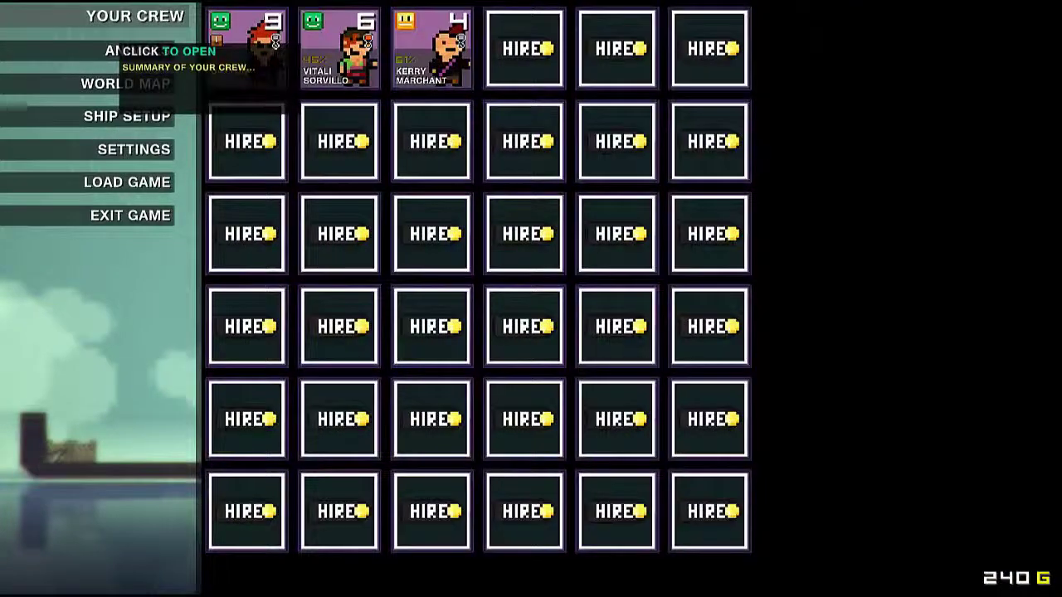
pyautogui.click(432, 49)
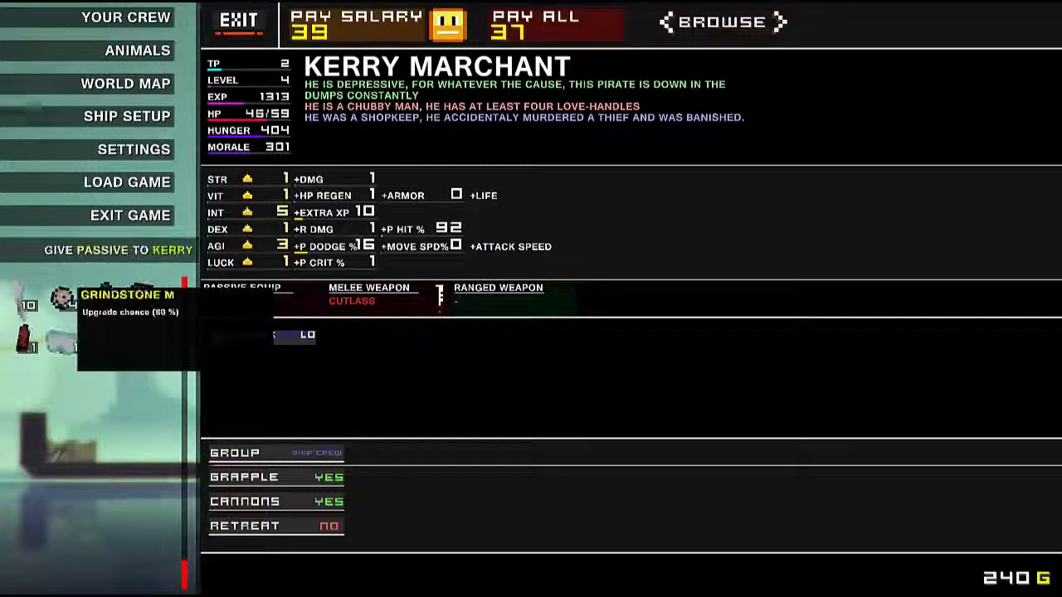
pyautogui.press('Escape')
pyautogui.press('Escape')
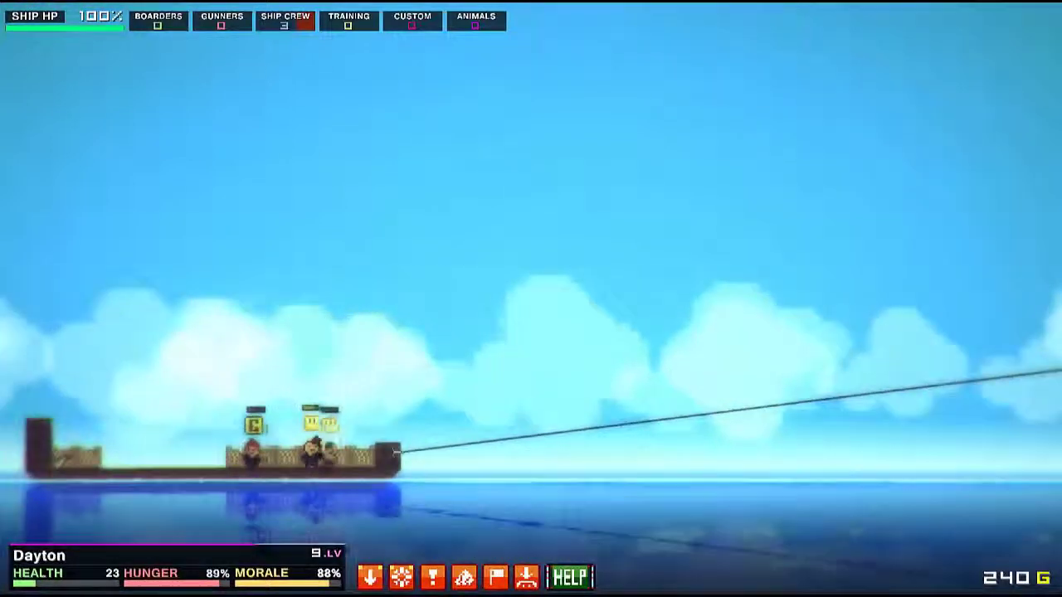
# View Vitali Sorvillo's details, then give Kerry Marchant the Diapers passive item and resume fighting.
pyautogui.press('Escape')
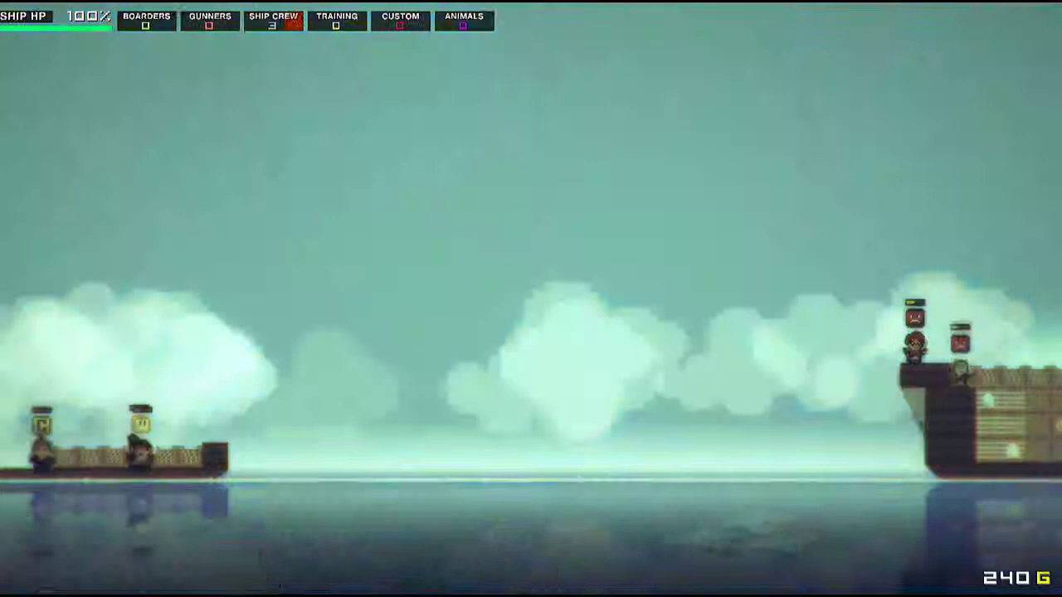
pyautogui.click(133, 16)
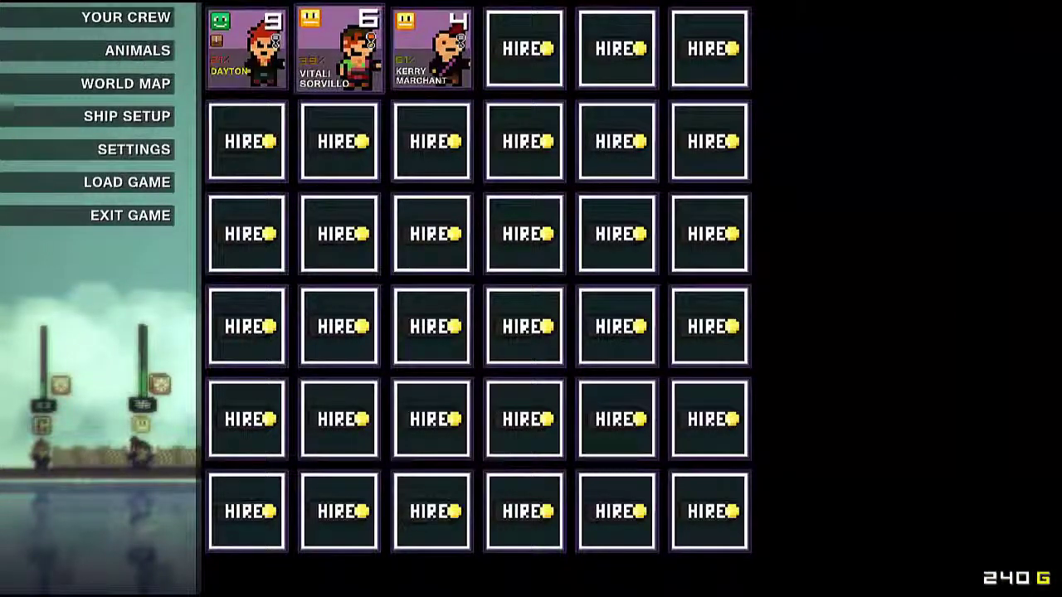
pyautogui.click(340, 49)
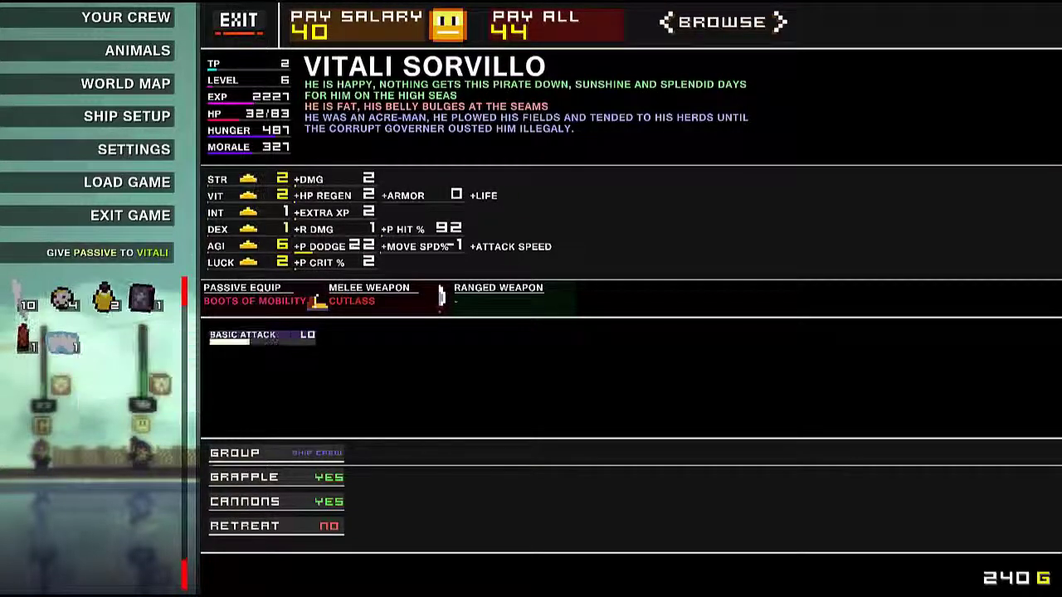
pyautogui.click(778, 22)
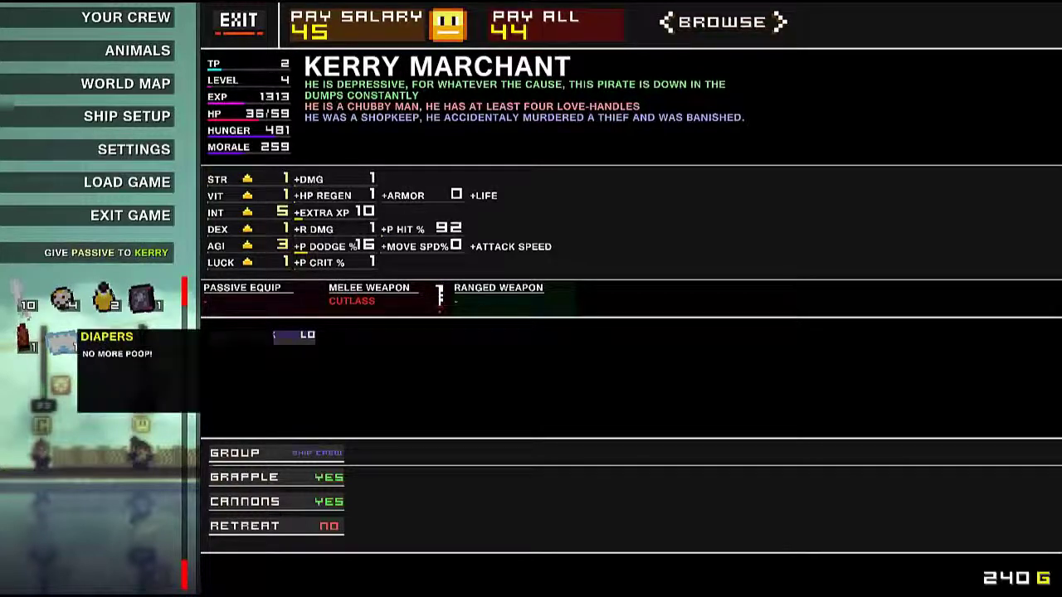
pyautogui.click(62, 342)
pyautogui.press('Escape')
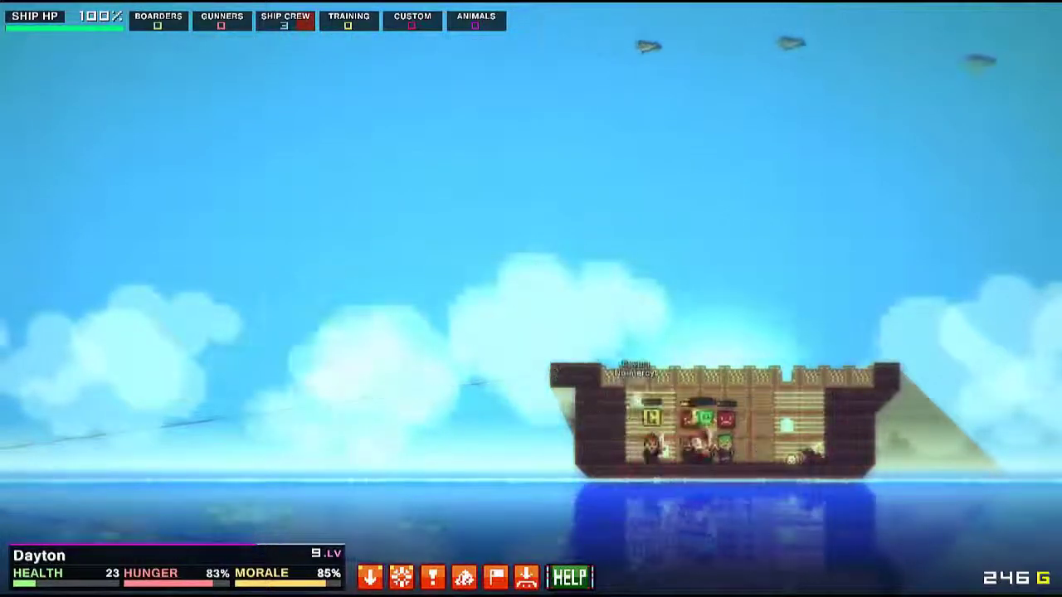
# Pause briefly, then resume while the crew plunders the enemy ship for 80 gold.
pyautogui.press('Escape')
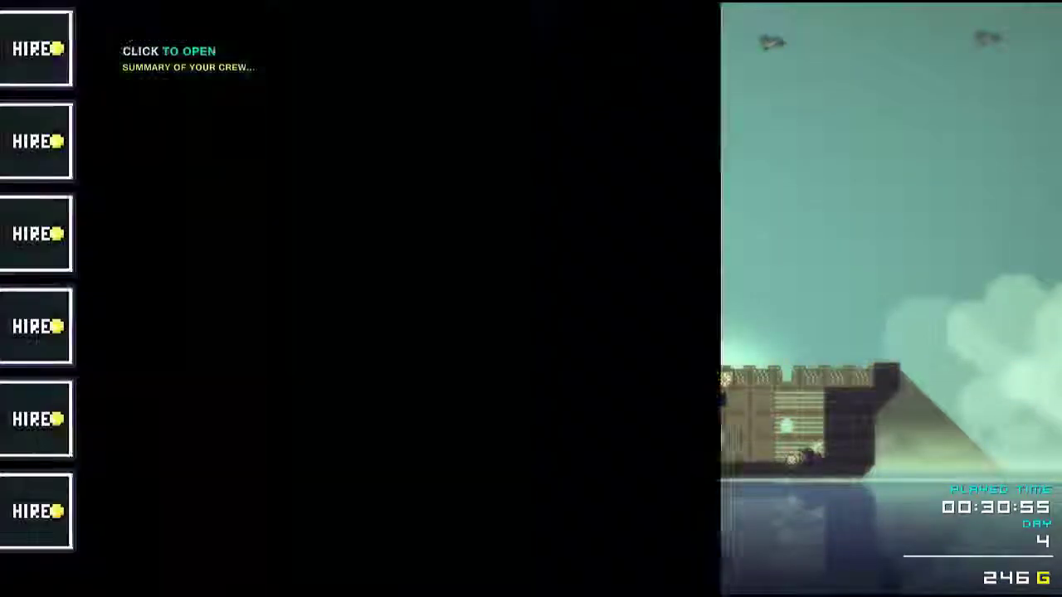
pyautogui.press('Escape')
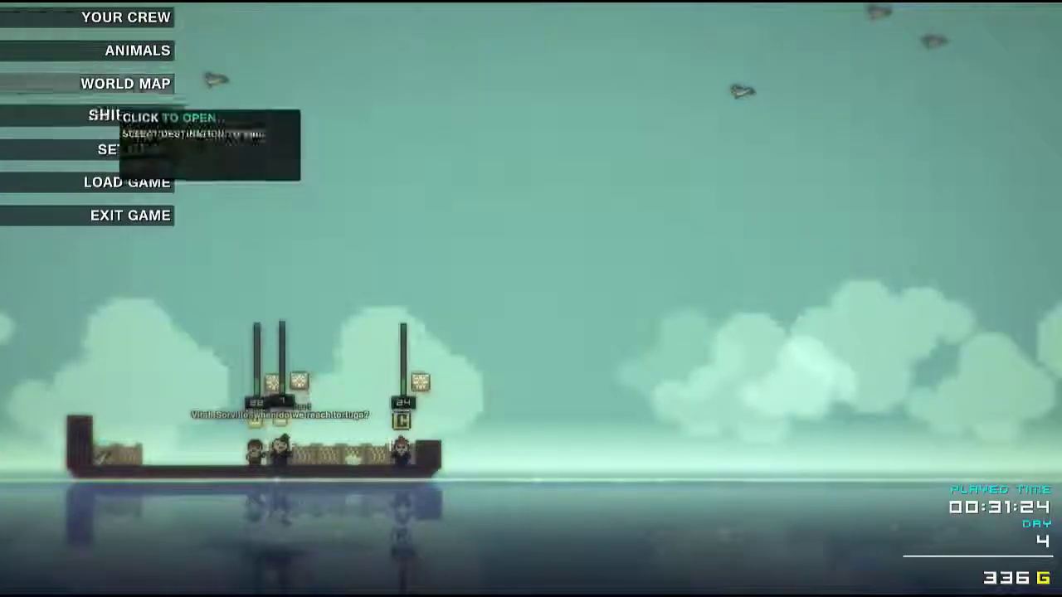
# Open the world map and sail to the destination tile two spaces away.
pyautogui.click(124, 18)
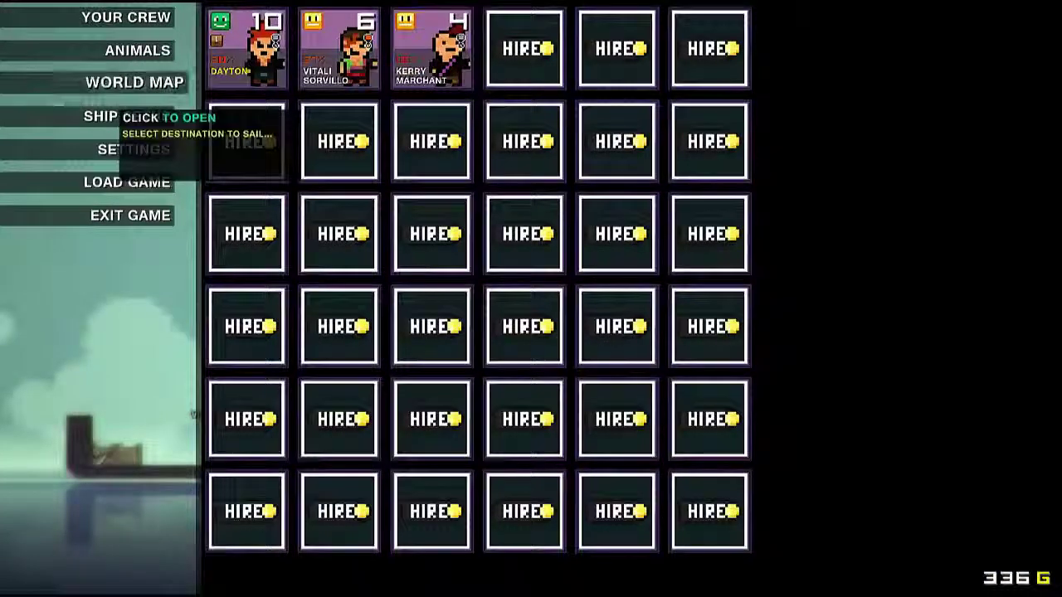
pyautogui.click(132, 82)
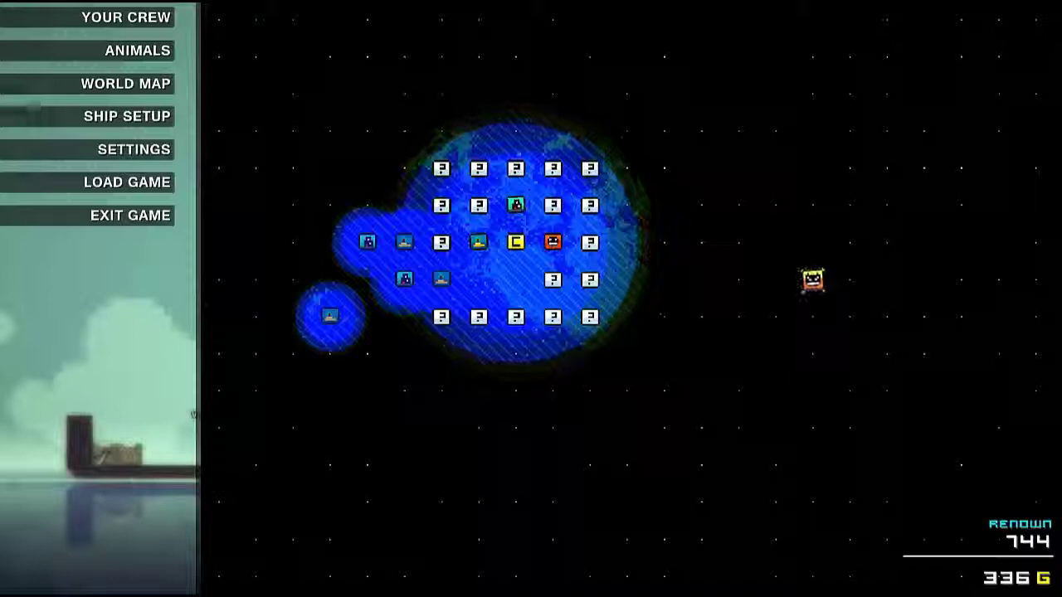
pyautogui.click(529, 209)
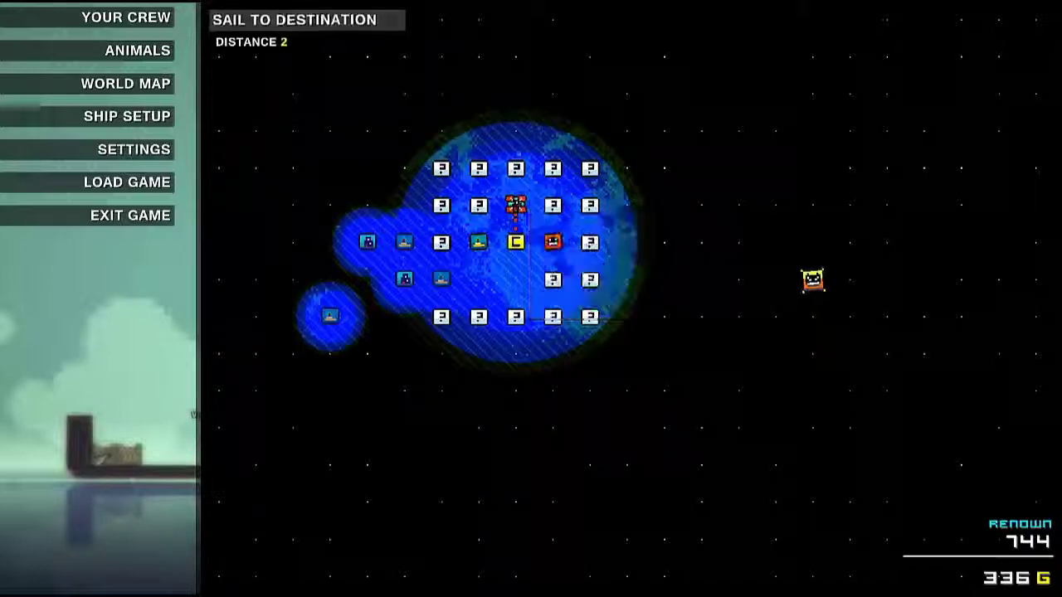